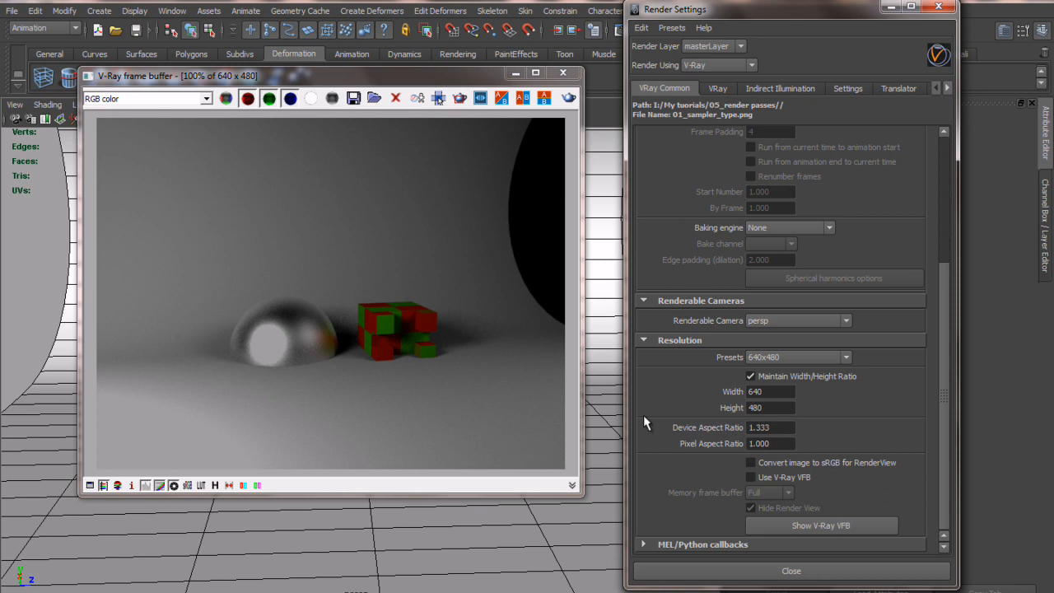
Step: Enable Use V-Ray VFB in the resolution settings of the render settings
{"action": "left_click", "coordinate": [616, 29]}
{"action": "left_click", "coordinate": [638, 31]}
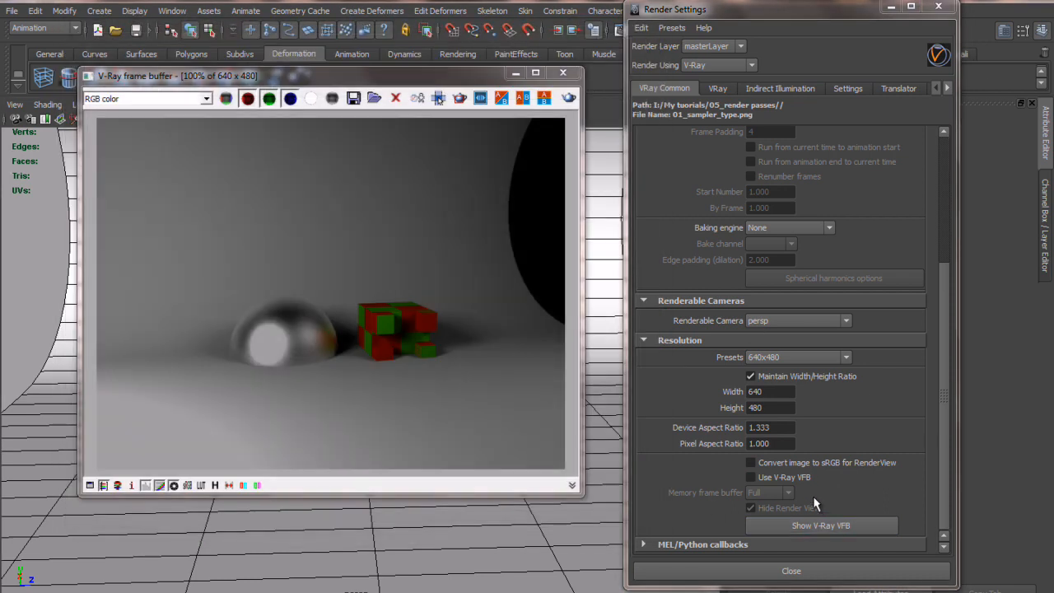
{"action": "left_click", "coordinate": [791, 481]}
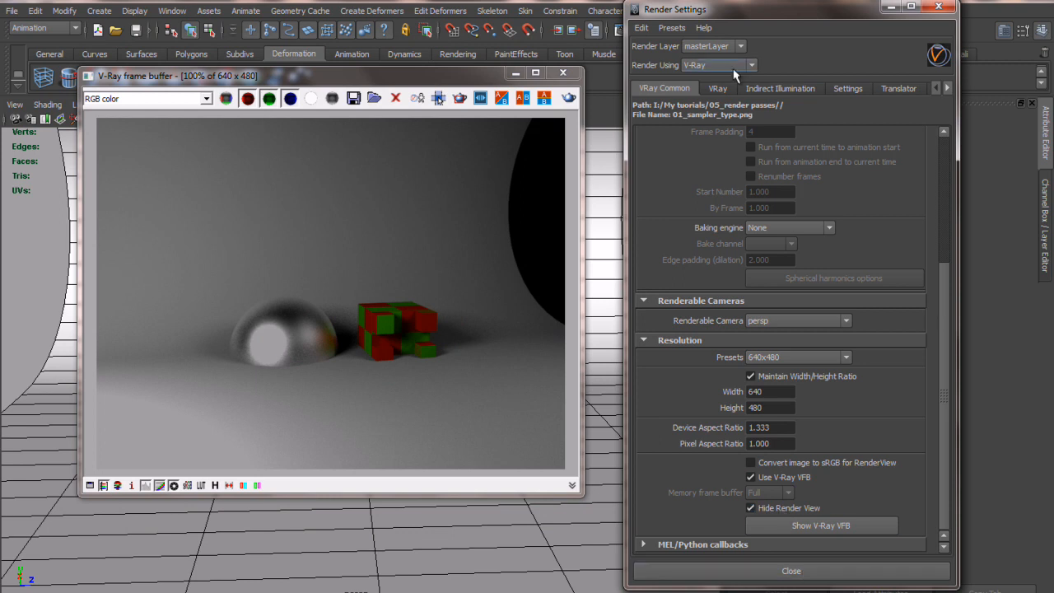
Step: Move the render settings and V-Ray frame buffer windows aside and switch the viewport to the perspective camera
{"action": "double_click", "coordinate": [807, 15]}
{"action": "left_click_drag", "start_coordinate": [772, 5], "coordinate": [897, 249]}
{"action": "left_click_drag", "start_coordinate": [468, 77], "coordinate": [954, 165]}
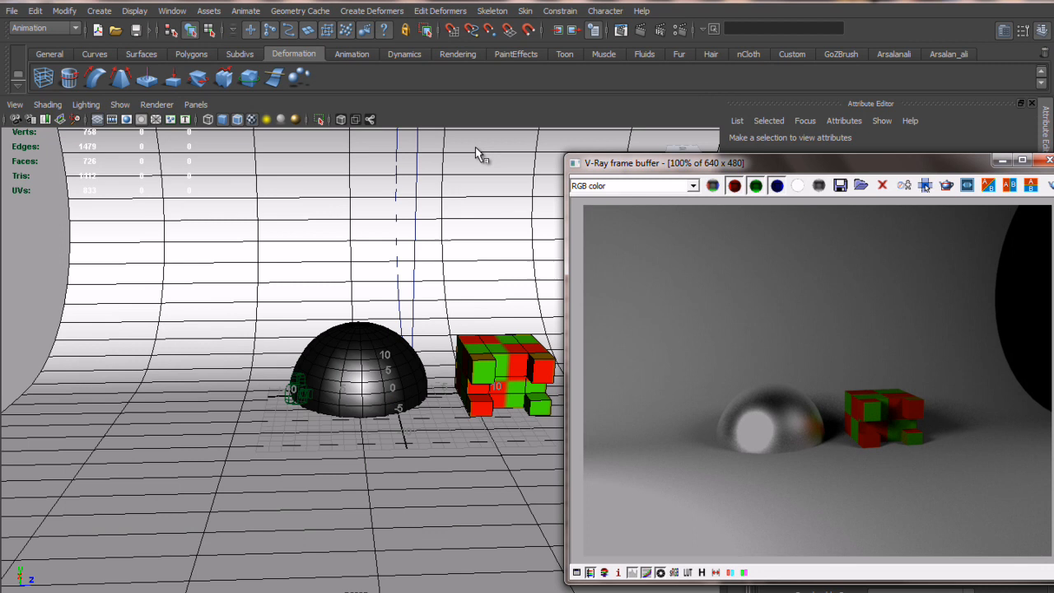
{"action": "left_click", "coordinate": [195, 105]}
{"action": "mouse_move", "coordinate": [295, 125]}
{"action": "left_click", "coordinate": [353, 134]}
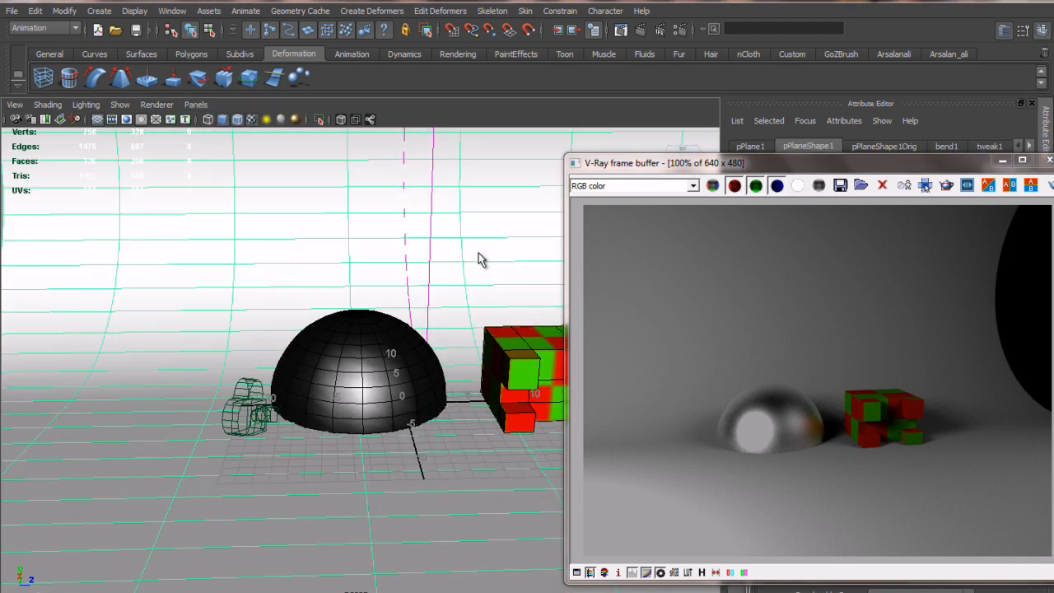
Step: Frame the hemisphere and checkered cube more closely with the resolution gate on, and render the new view
{"action": "left_click_drag", "start_coordinate": [484, 259], "coordinate": [531, 265], "text": "alt"}
{"action": "left_click", "coordinate": [129, 121]}
{"action": "scroll", "coordinate": [300, 275], "scroll_direction": "up", "scroll_amount": 3}
{"action": "scroll", "coordinate": [299, 275], "scroll_direction": "up", "scroll_amount": 2}
{"action": "left_click_drag", "start_coordinate": [395, 240], "coordinate": [391, 240], "text": "alt"}
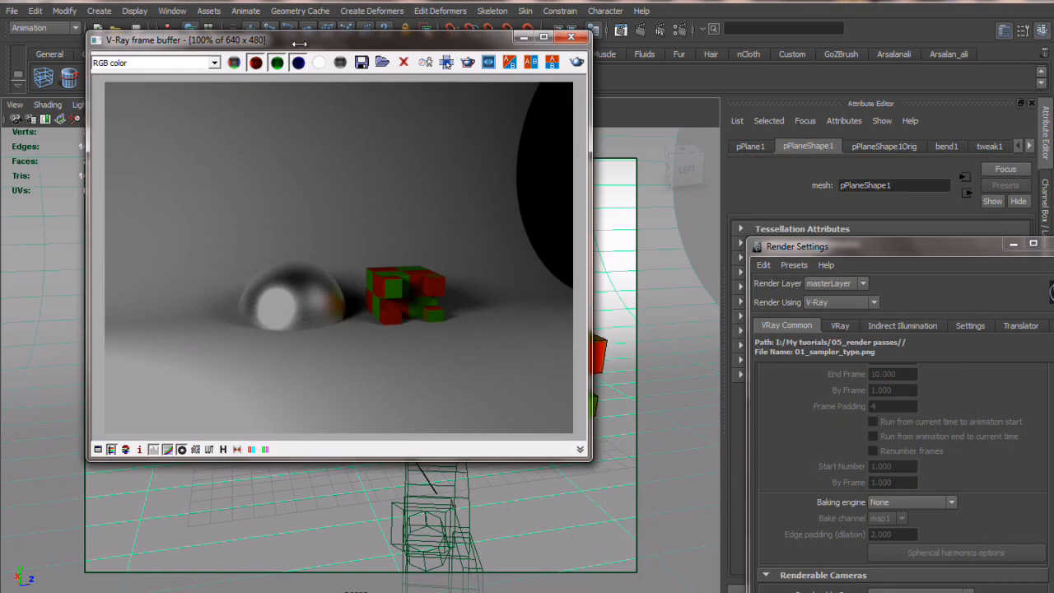
{"action": "left_click", "coordinate": [575, 66]}
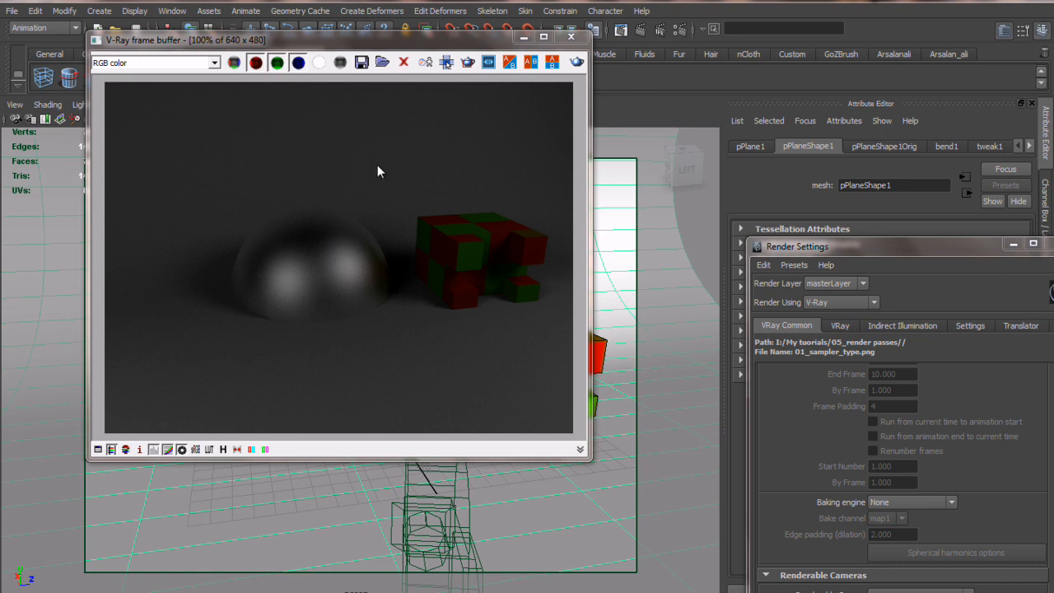
Step: Put the render settings away and view the render's Alpha and diffuse channels in the frame buffer
{"action": "left_click_drag", "start_coordinate": [912, 252], "coordinate": [822, 27]}
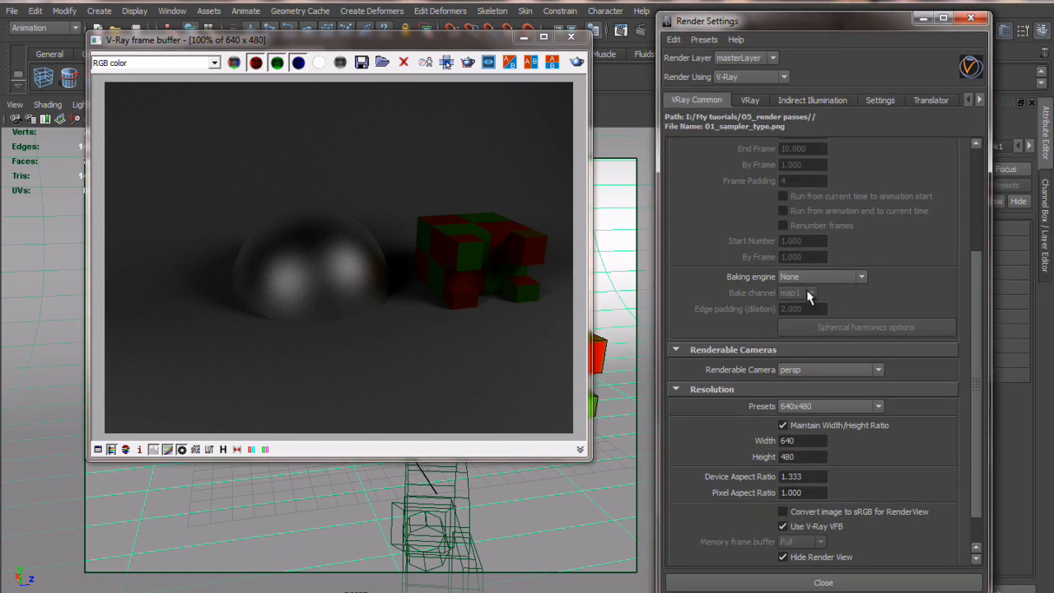
{"action": "left_click", "coordinate": [923, 17]}
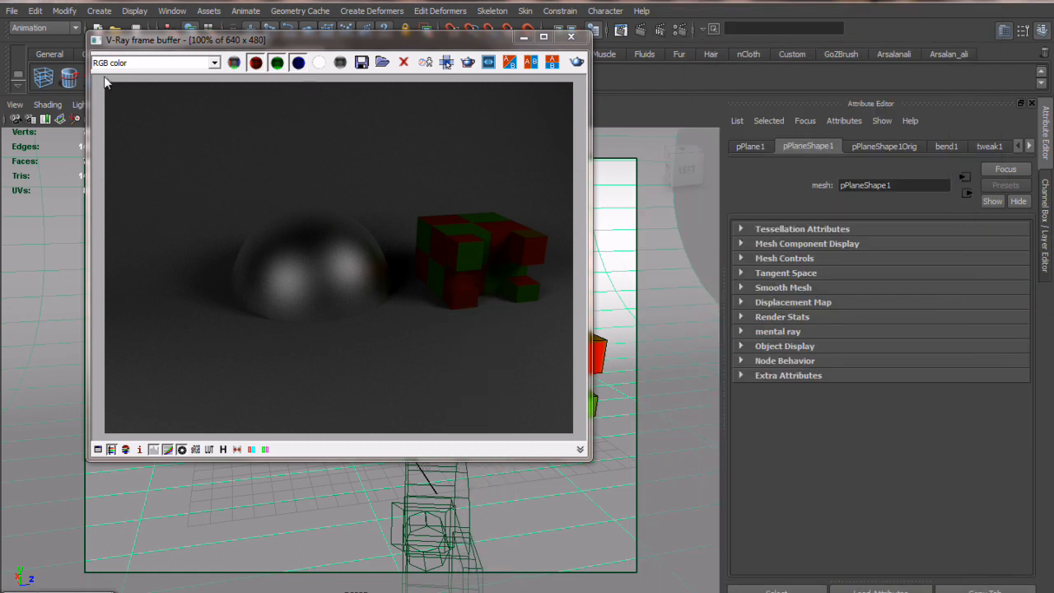
{"action": "left_click", "coordinate": [196, 71]}
{"action": "left_click", "coordinate": [196, 75]}
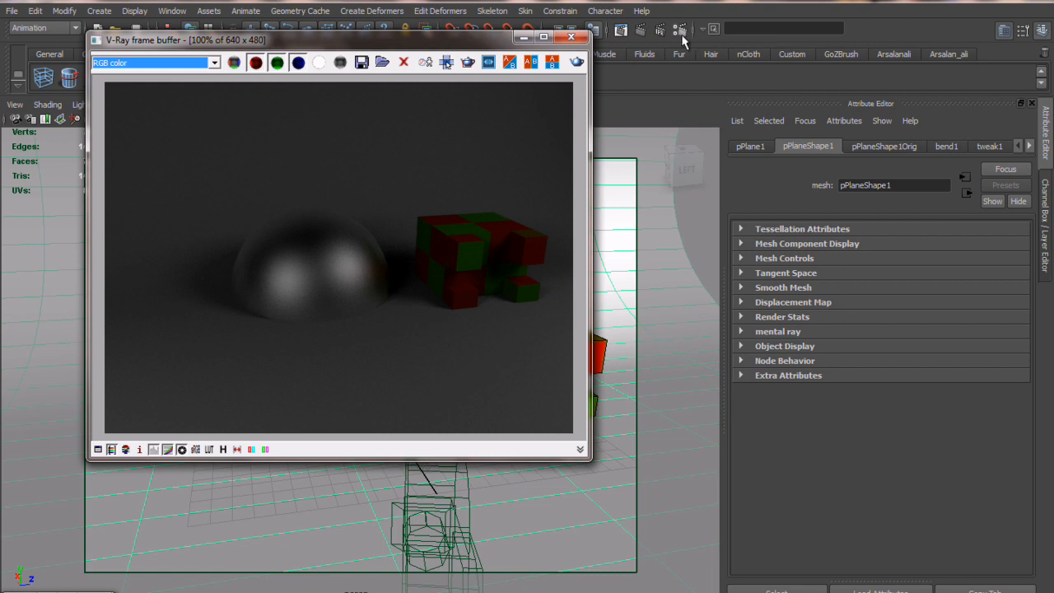
{"action": "left_click", "coordinate": [176, 70]}
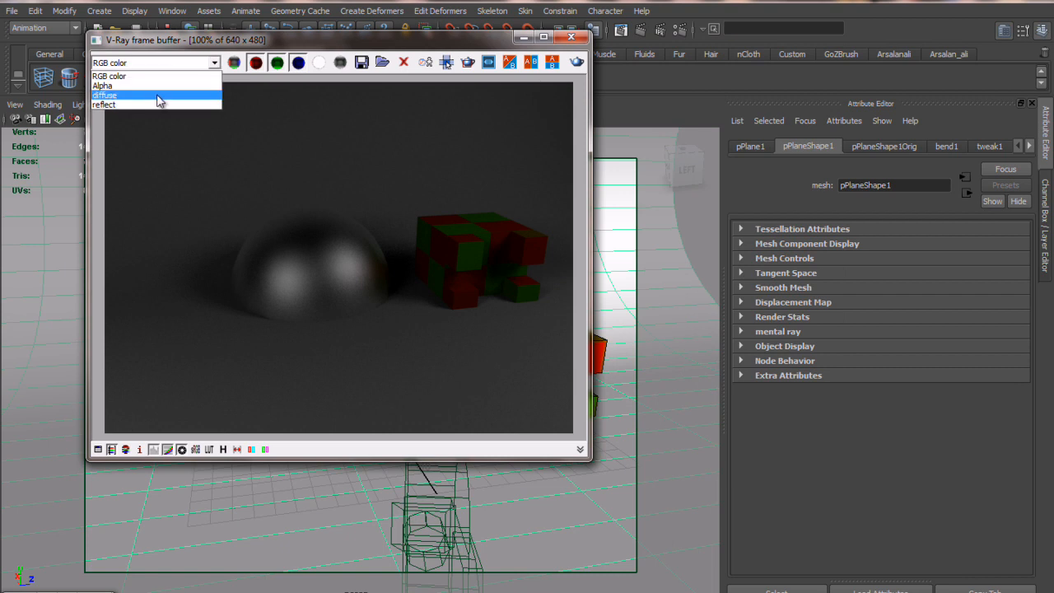
{"action": "left_click", "coordinate": [166, 91]}
{"action": "left_click", "coordinate": [179, 64]}
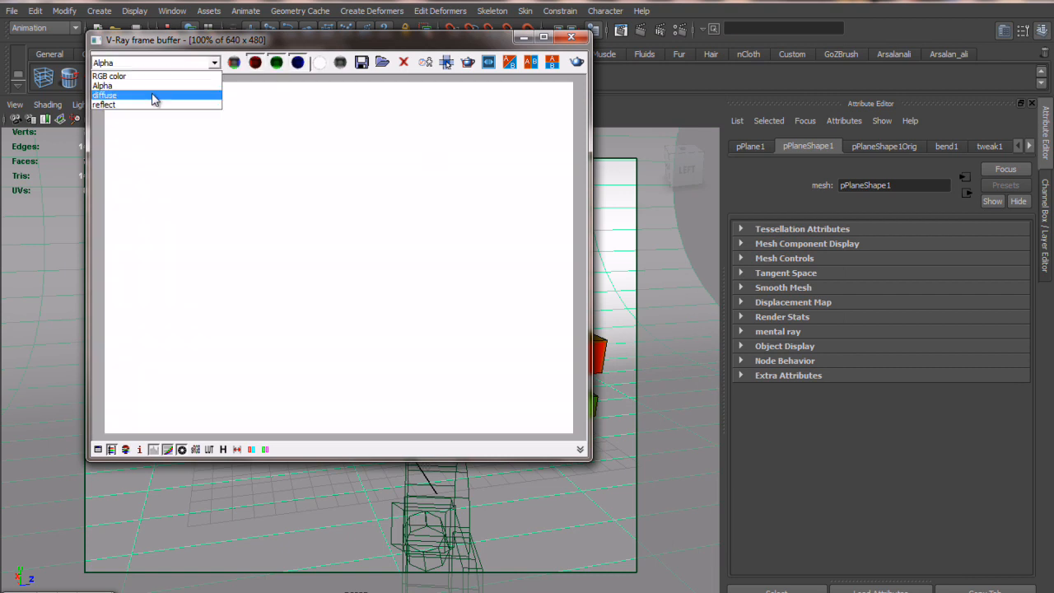
{"action": "left_click", "coordinate": [165, 95]}
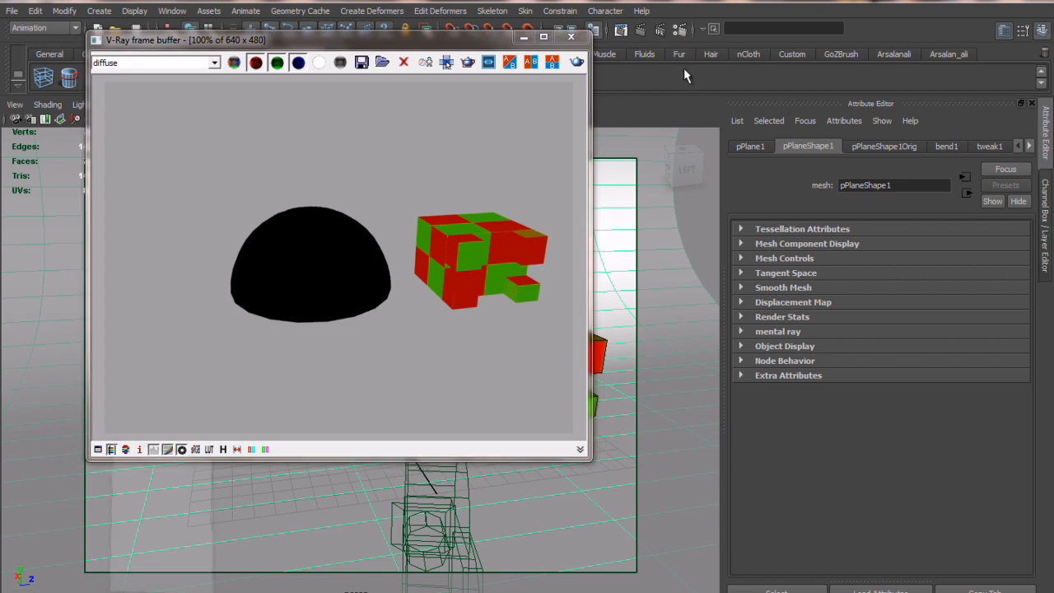
Step: Show the list of available and added render elements in the render settings
{"action": "left_click", "coordinate": [678, 31]}
{"action": "left_click", "coordinate": [979, 101]}
{"action": "left_click", "coordinate": [980, 101]}
{"action": "left_click", "coordinate": [886, 101]}
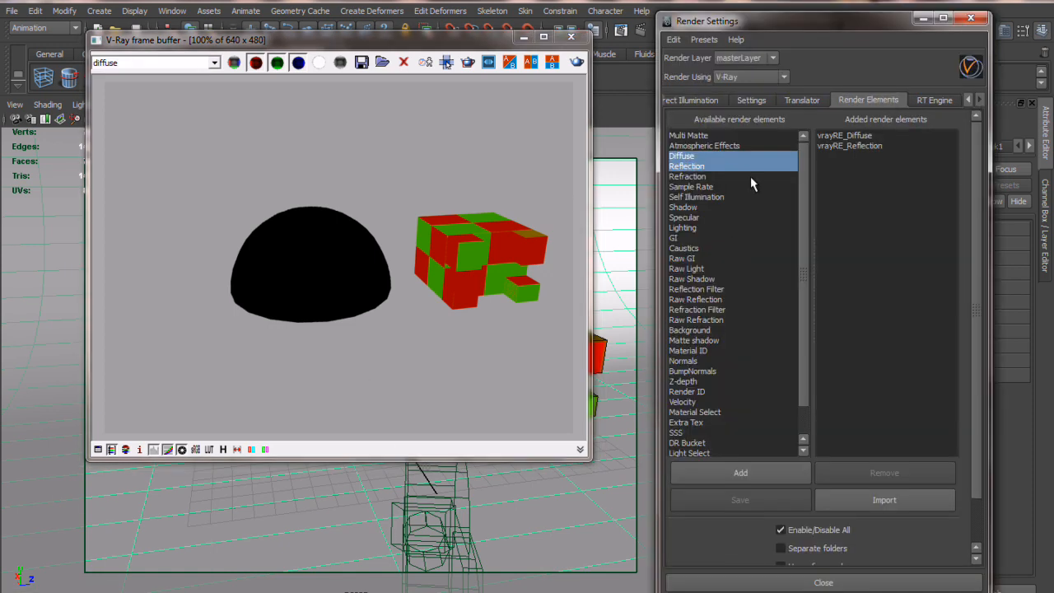
Step: View the reflect channel in the frame buffer, finishing on RGB color
{"action": "left_click", "coordinate": [215, 63]}
{"action": "left_click", "coordinate": [160, 105]}
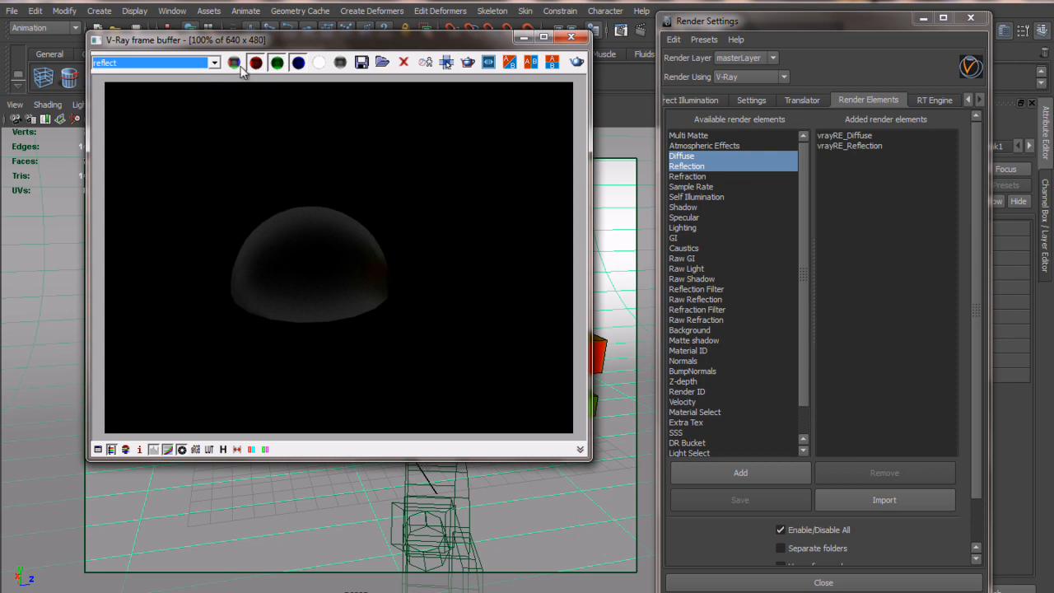
{"action": "left_click", "coordinate": [215, 63]}
{"action": "left_click", "coordinate": [145, 77]}
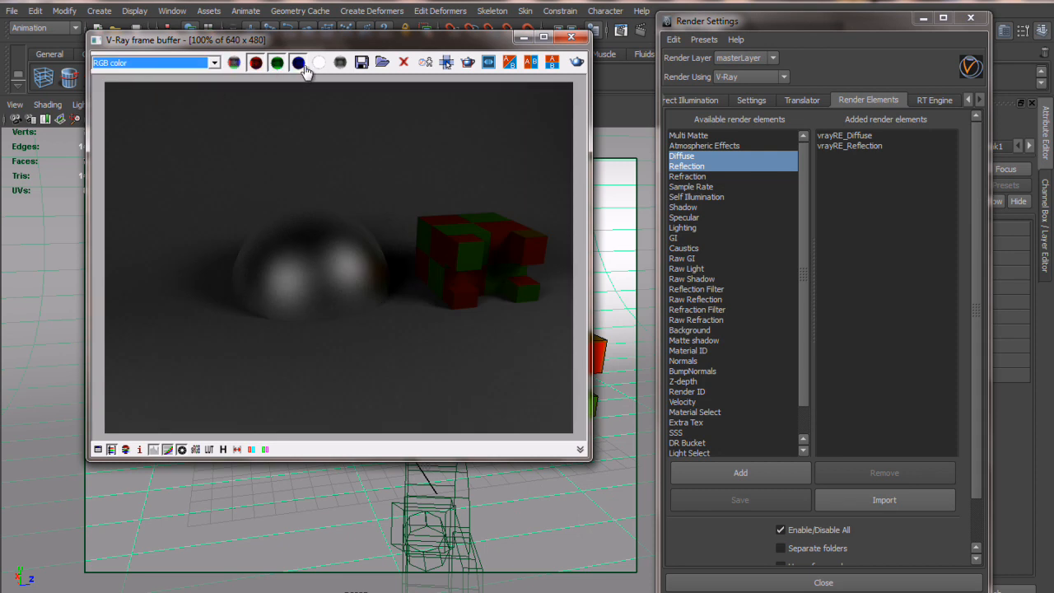
Step: Inspect the render's red, green and blue channels by switching them off and on in the frame buffer
{"action": "left_click", "coordinate": [260, 65]}
{"action": "left_click", "coordinate": [277, 64]}
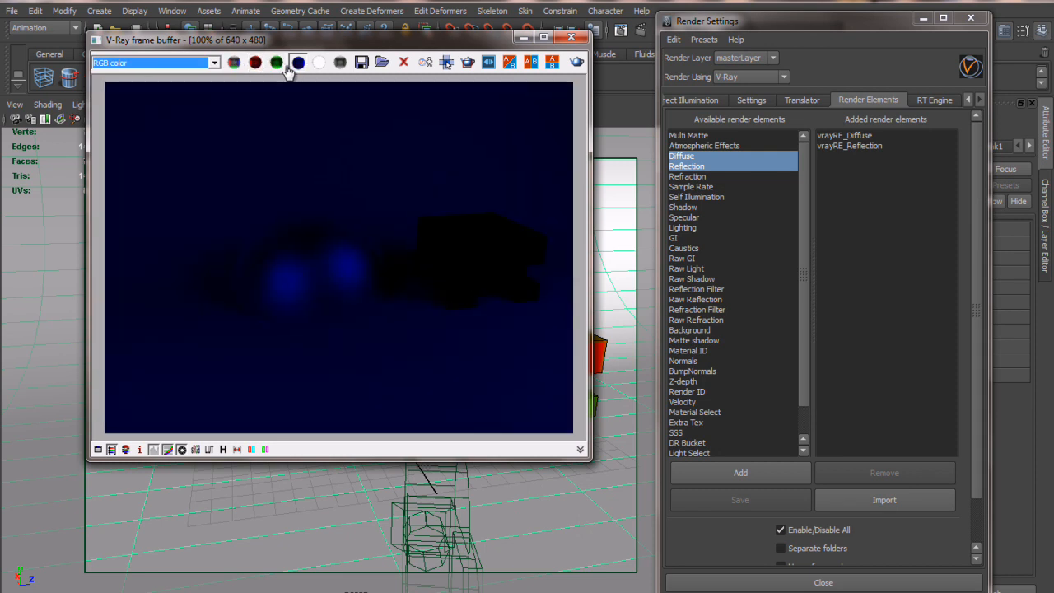
{"action": "left_click", "coordinate": [298, 63]}
{"action": "left_click", "coordinate": [298, 63]}
{"action": "left_click", "coordinate": [278, 64]}
{"action": "left_click", "coordinate": [277, 64]}
{"action": "left_click", "coordinate": [255, 64]}
{"action": "left_click", "coordinate": [277, 63]}
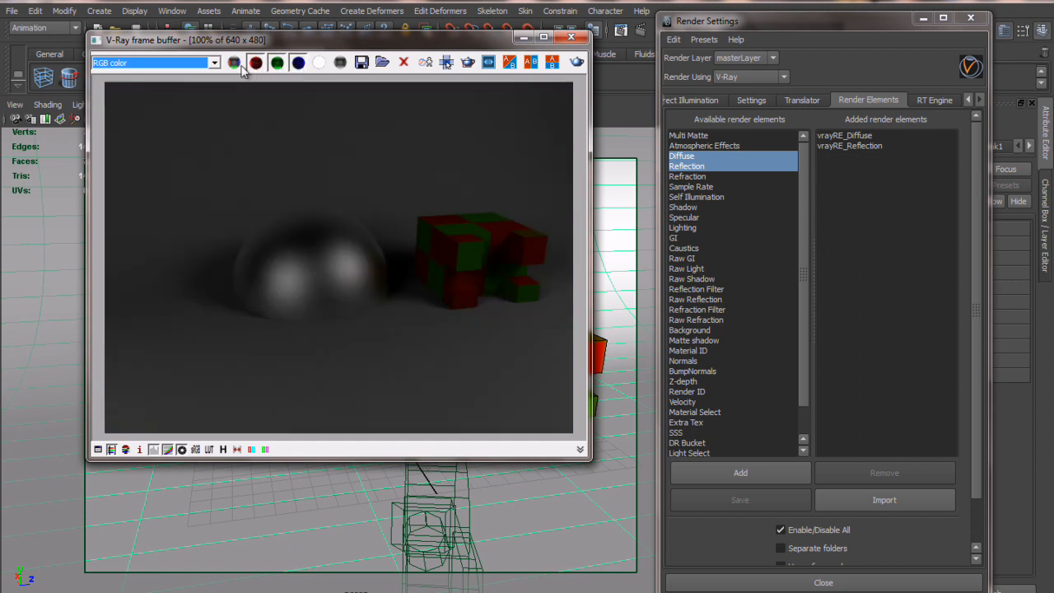
Step: Preview the render's alpha channel and its monochromatic version, finishing on the normal RGB display
{"action": "left_click", "coordinate": [318, 63]}
{"action": "left_click", "coordinate": [234, 65]}
{"action": "left_click", "coordinate": [340, 63]}
{"action": "left_click", "coordinate": [340, 64]}
Step: Check the image formats offered for saving the render, leaving the output dialog without saving
{"action": "left_click", "coordinate": [365, 64]}
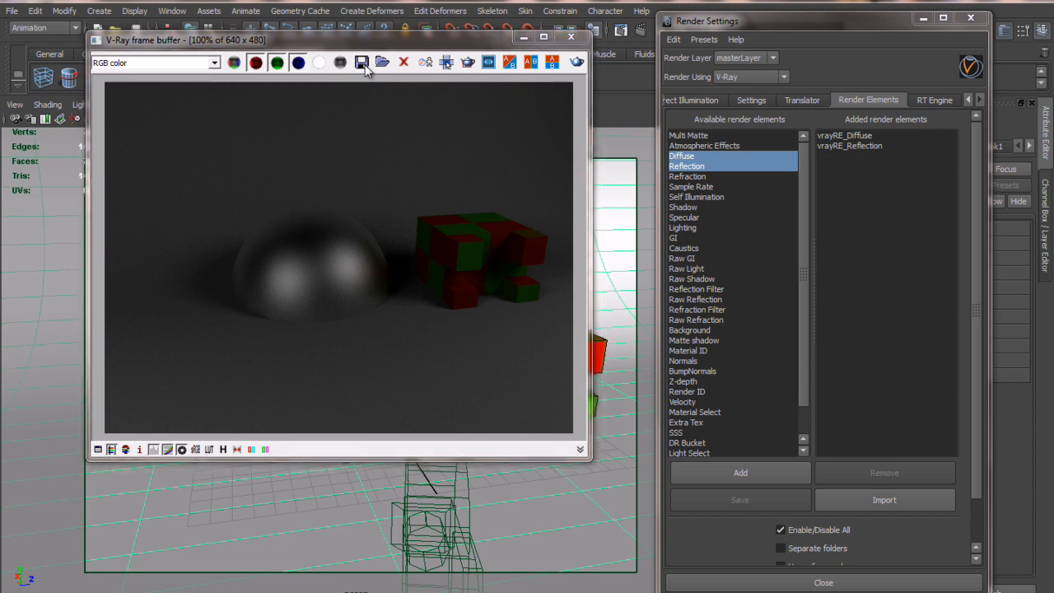
{"action": "left_click", "coordinate": [312, 531]}
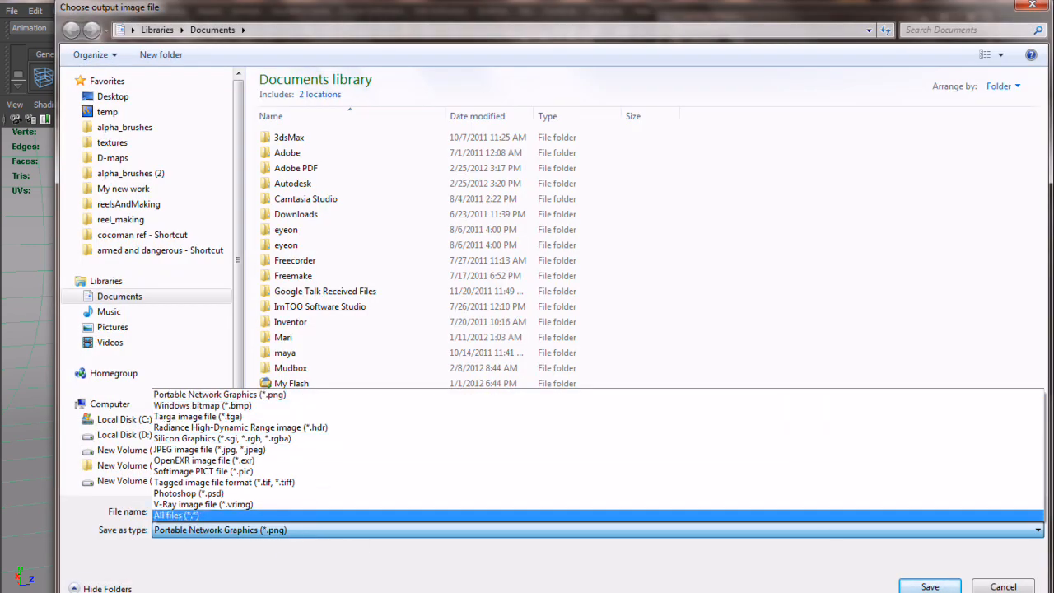
{"action": "left_click", "coordinate": [1025, 588]}
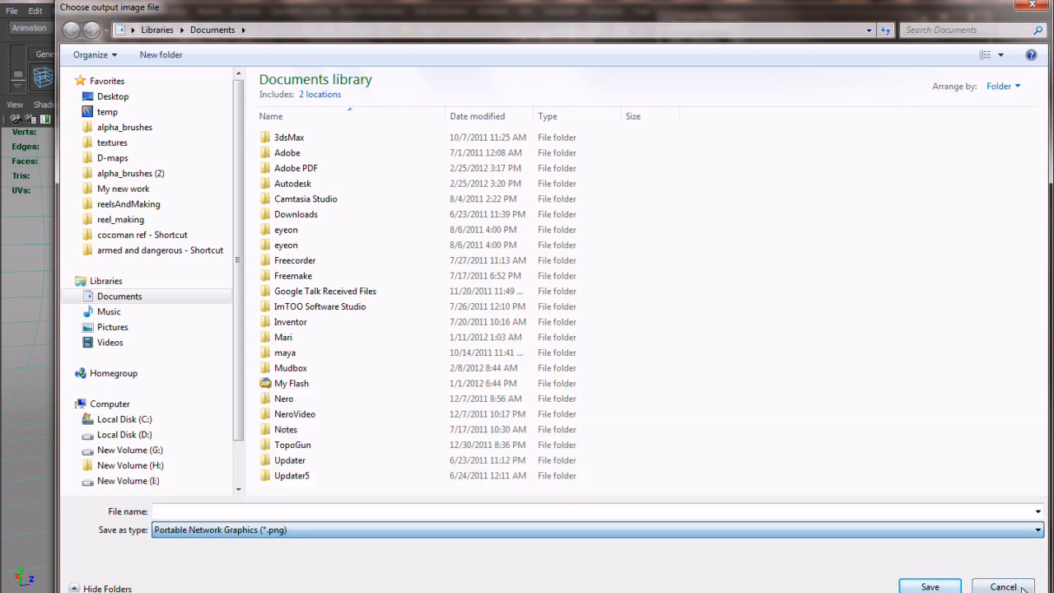
{"action": "left_click", "coordinate": [1025, 587]}
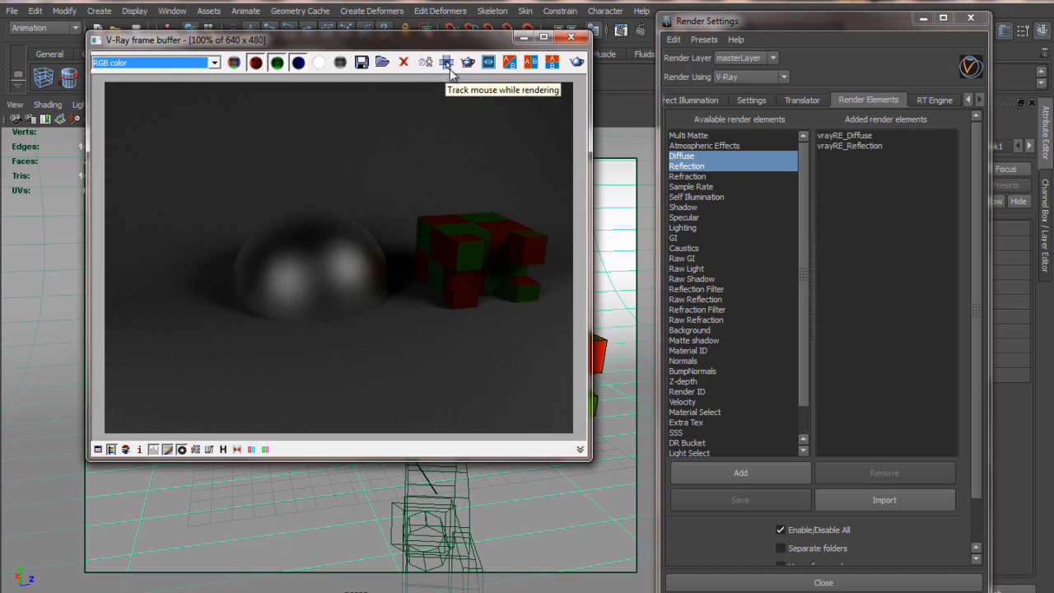
Step: Enlarge the frame buffer window and render again with Track mouse while rendering turned on
{"action": "left_click_drag", "start_coordinate": [468, 42], "coordinate": [493, 42]}
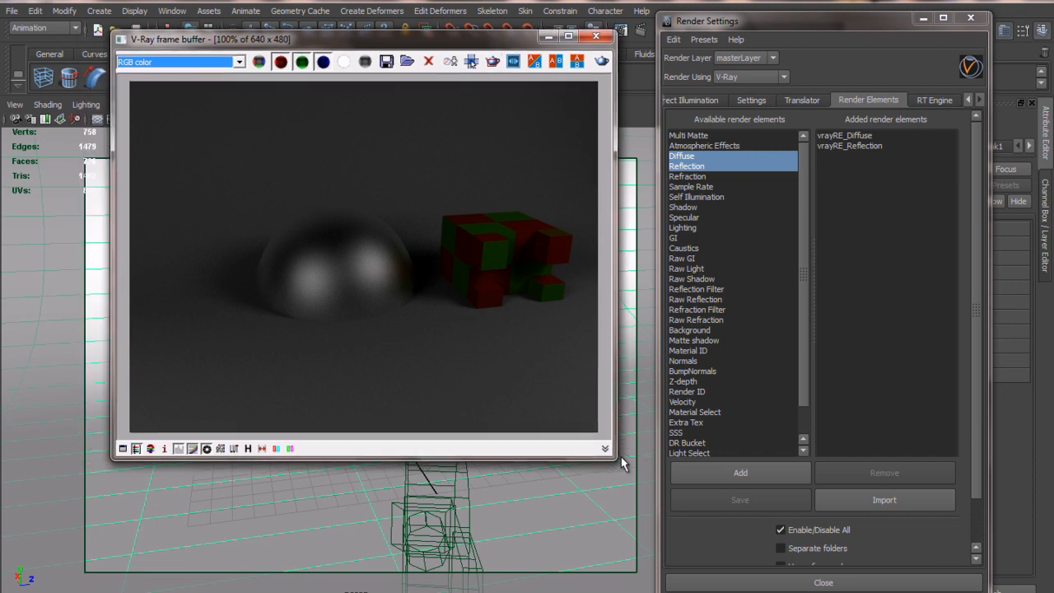
{"action": "left_click_drag", "start_coordinate": [609, 458], "coordinate": [664, 511]}
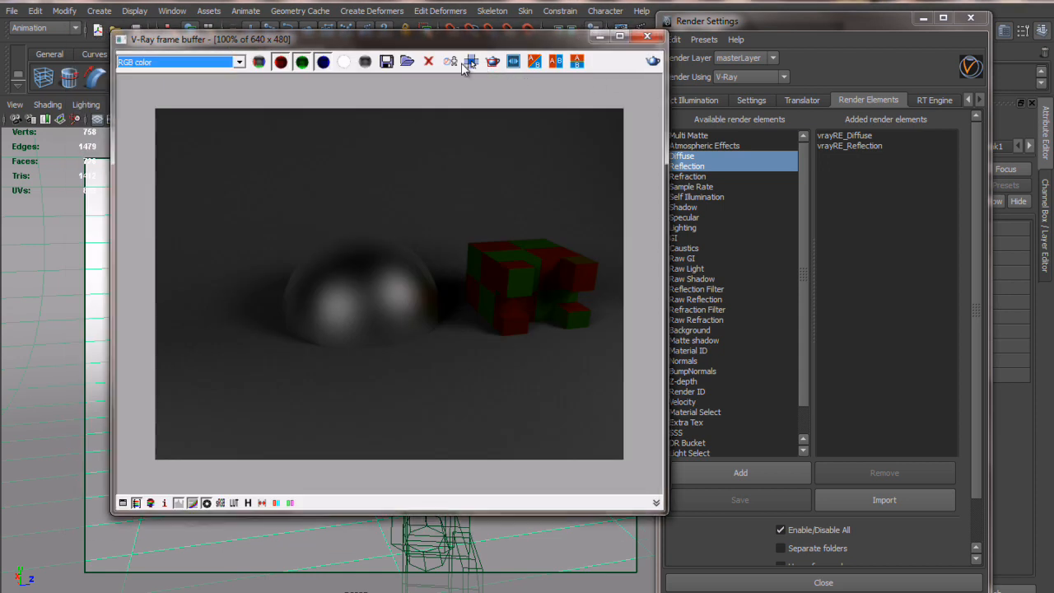
{"action": "left_click", "coordinate": [466, 64]}
{"action": "left_click", "coordinate": [652, 61]}
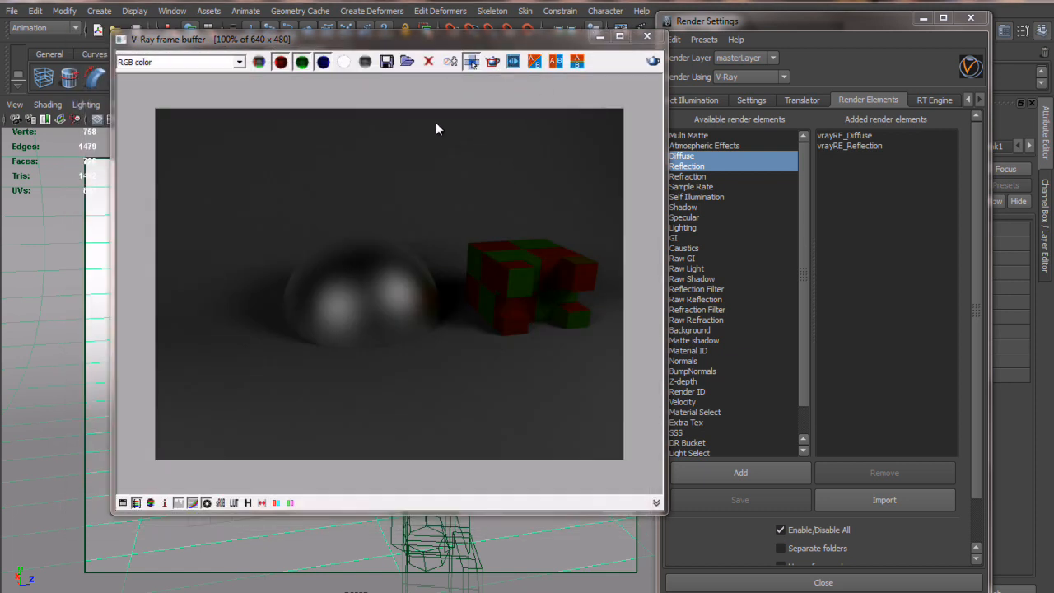
Step: Render only a tall region spanning the hemisphere's right part and the cube's left edge, with mouse tracking off
{"action": "left_click", "coordinate": [491, 68]}
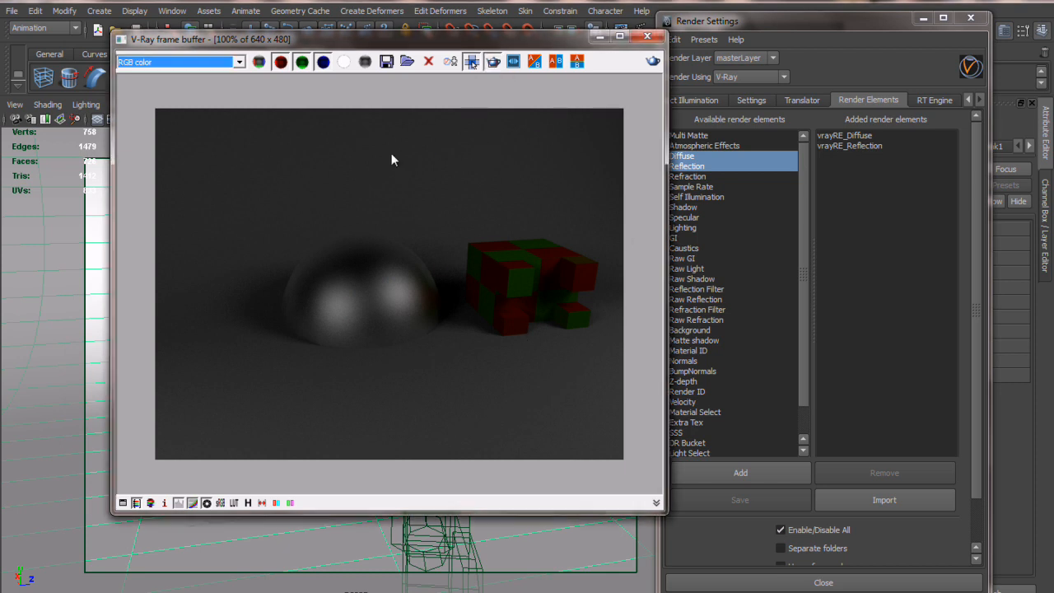
{"action": "left_click_drag", "start_coordinate": [379, 113], "coordinate": [496, 478]}
{"action": "left_click", "coordinate": [471, 64]}
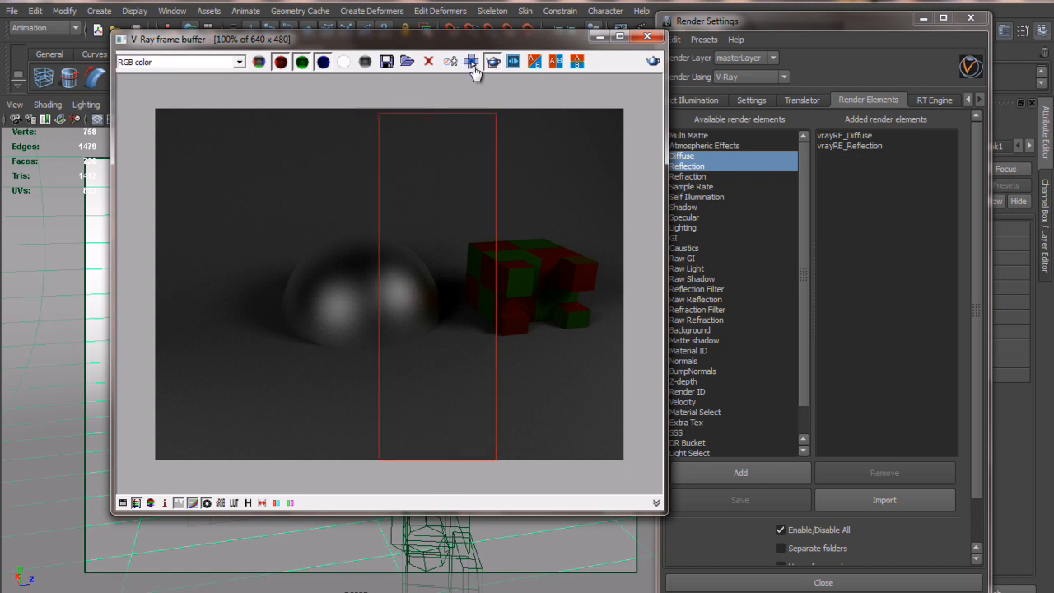
{"action": "left_click", "coordinate": [653, 61]}
{"action": "left_click", "coordinate": [653, 61]}
{"action": "left_click", "coordinate": [471, 61]}
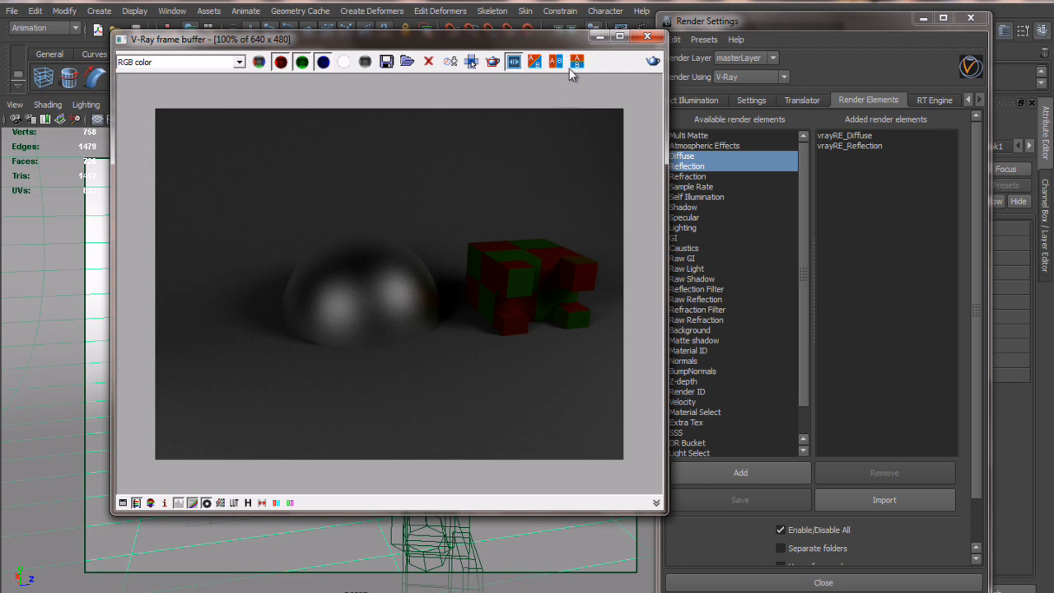
Step: Open the render history and save the current render to it
{"action": "left_click", "coordinate": [247, 503]}
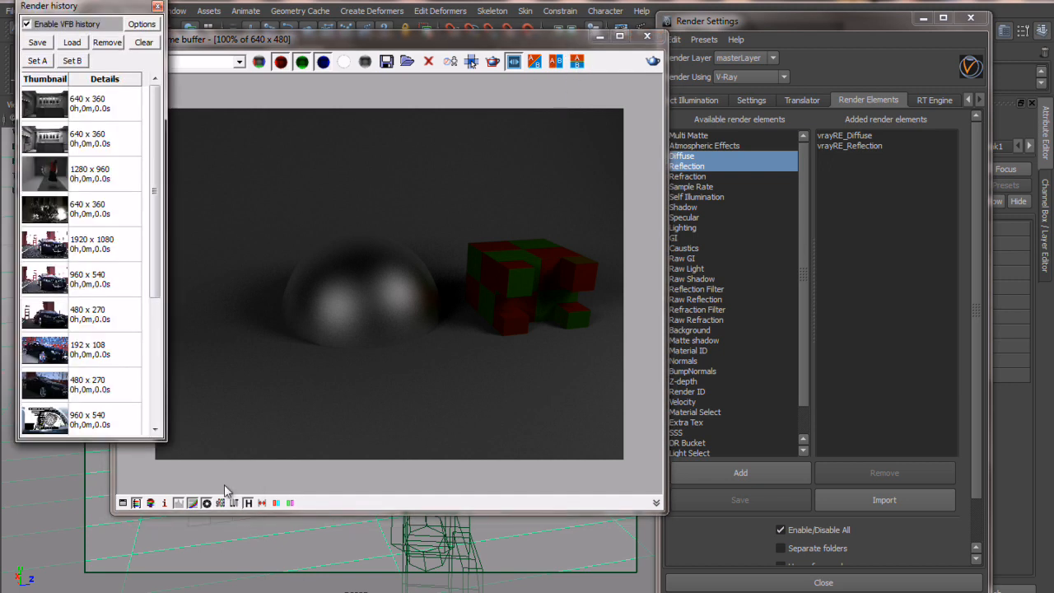
{"action": "left_click", "coordinate": [36, 43]}
Step: Set the image sampler type to Fixed rate with 1 subdivision in the V-Ray render settings
{"action": "left_click", "coordinate": [708, 100]}
{"action": "scroll", "coordinate": [710, 102], "scroll_direction": "up", "scroll_amount": 2}
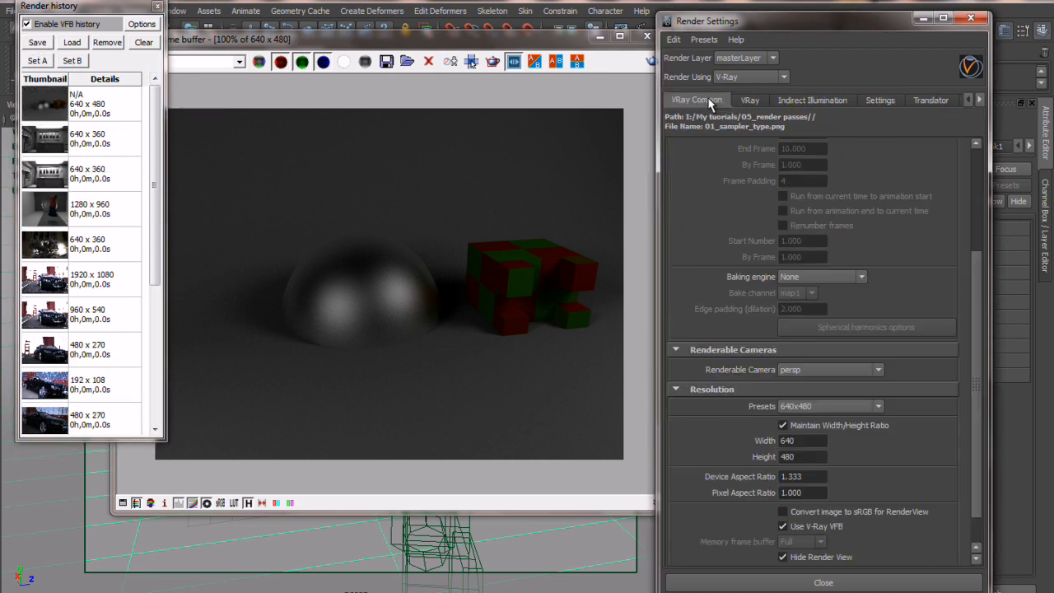
{"action": "left_click", "coordinate": [750, 100]}
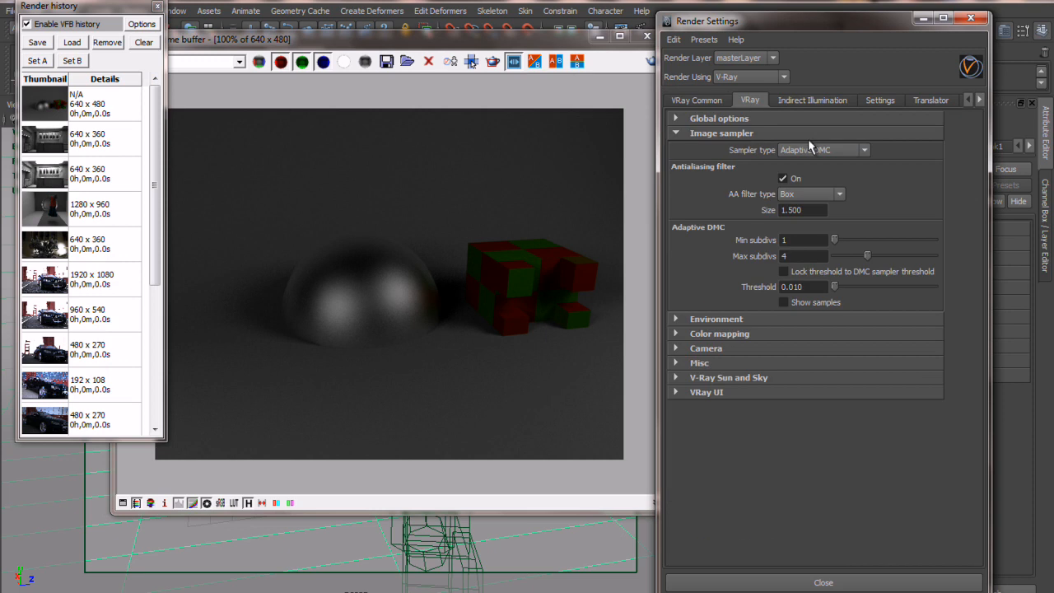
{"action": "left_click", "coordinate": [805, 151]}
{"action": "left_click", "coordinate": [792, 163]}
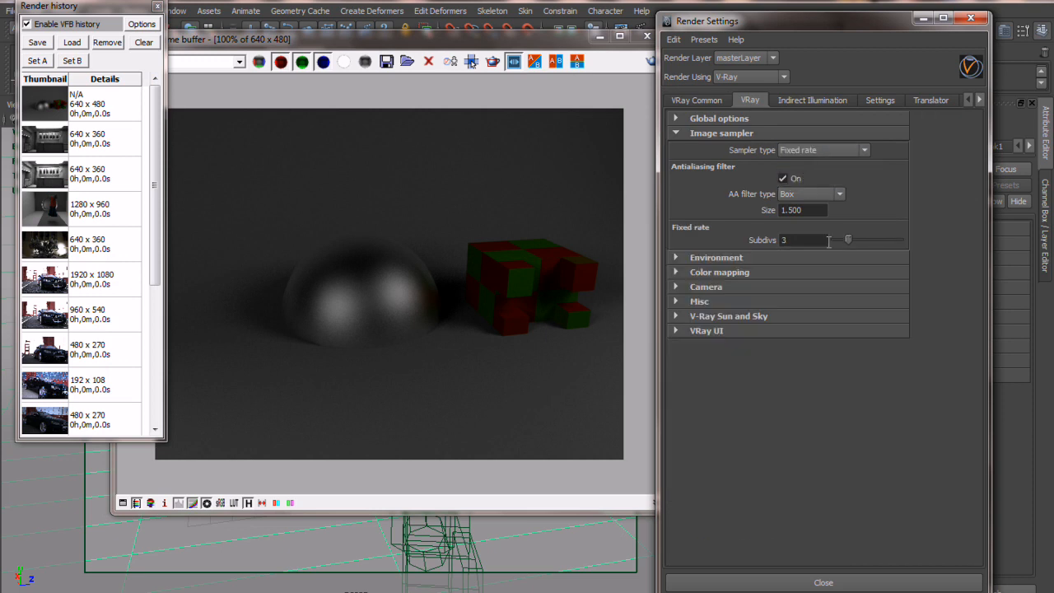
{"action": "left_click", "coordinate": [803, 239]}
{"action": "key", "text": "Return"}
Step: Review the render history's temp path and maximum disk size settings, then close them without changes
{"action": "mouse_move", "coordinate": [154, 150]}
{"action": "left_mouse_down"}
{"action": "mouse_move", "coordinate": [158, 229]}
{"action": "mouse_move", "coordinate": [160, 134]}
{"action": "left_mouse_up"}
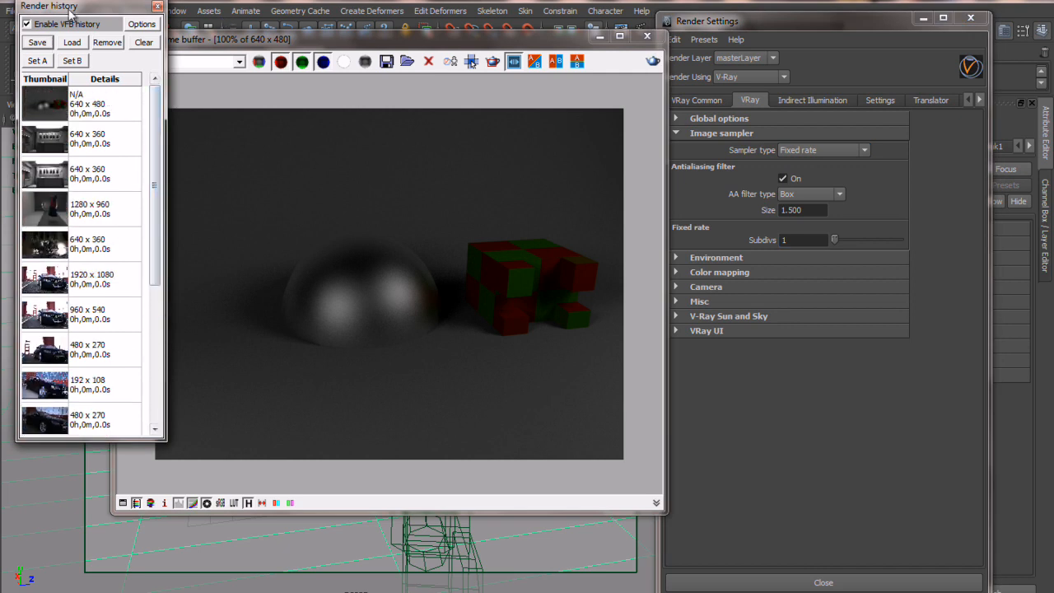
{"action": "mouse_move", "coordinate": [154, 136]}
{"action": "left_mouse_down"}
{"action": "mouse_move", "coordinate": [163, 219]}
{"action": "mouse_move", "coordinate": [160, 135]}
{"action": "left_mouse_up"}
{"action": "left_click", "coordinate": [141, 24]}
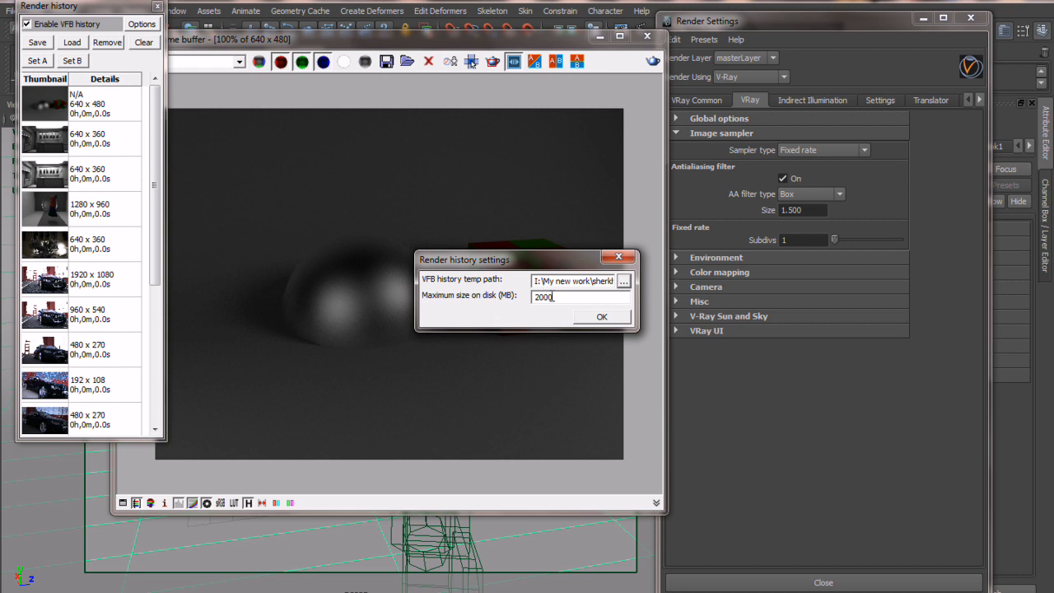
{"action": "left_click", "coordinate": [618, 257]}
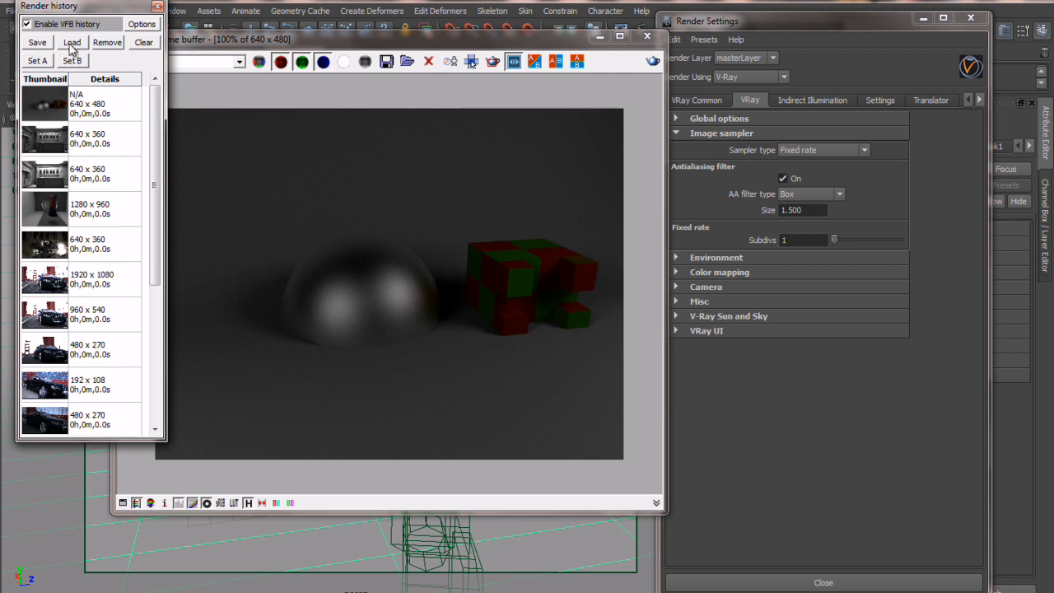
Step: Remove the two topmost 640 x 360 renders from the render history
{"action": "left_click", "coordinate": [101, 113]}
{"action": "left_click", "coordinate": [97, 141]}
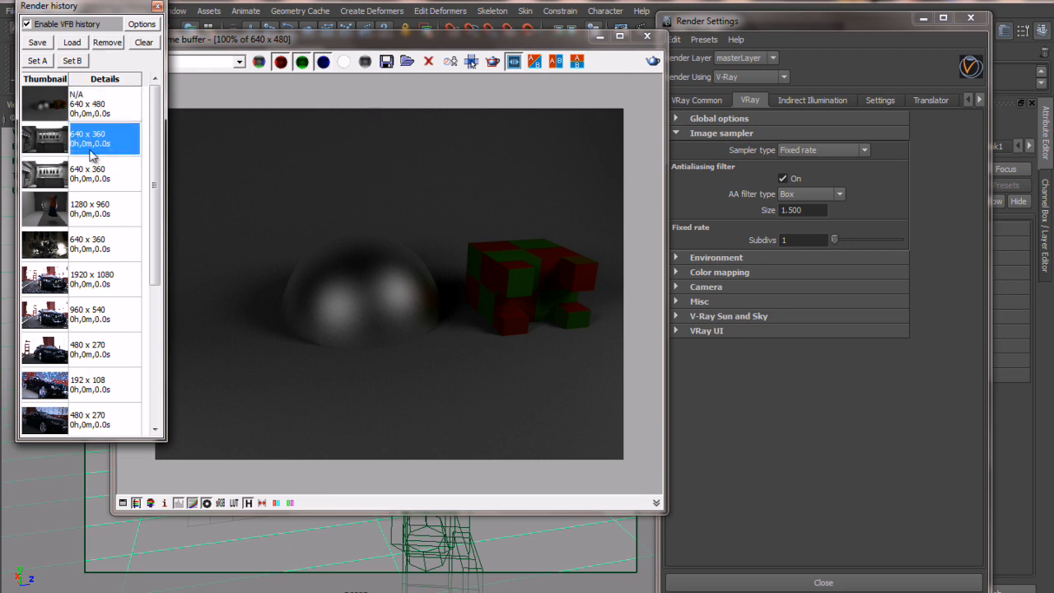
{"action": "left_click", "coordinate": [107, 42]}
{"action": "left_click", "coordinate": [94, 148]}
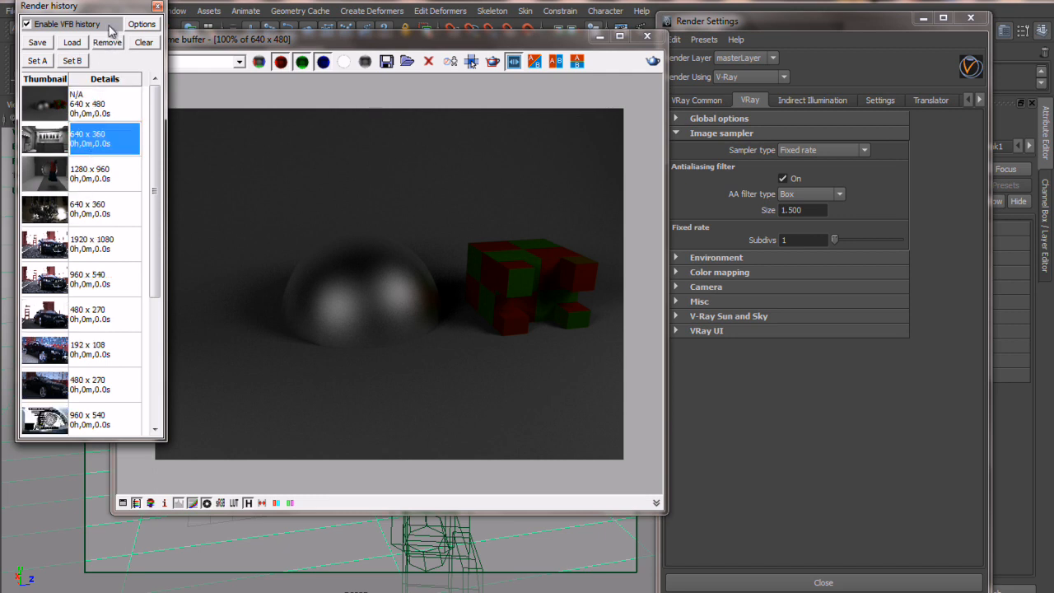
{"action": "left_click", "coordinate": [117, 46]}
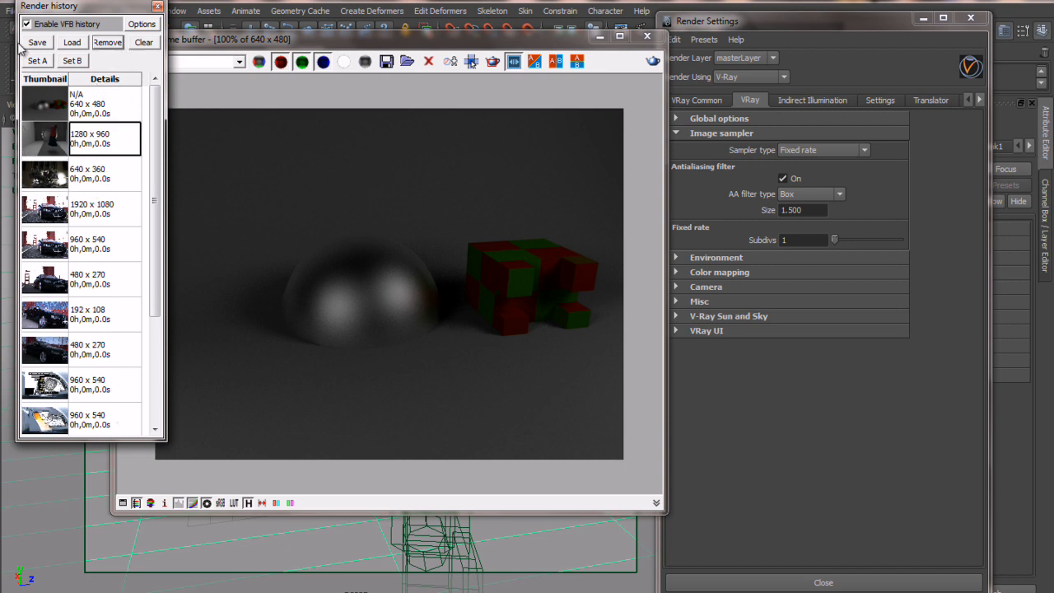
Step: Render the scene with the Fixed rate sampler, inspect the cube's edges and save the render to the history
{"action": "left_click", "coordinate": [54, 115]}
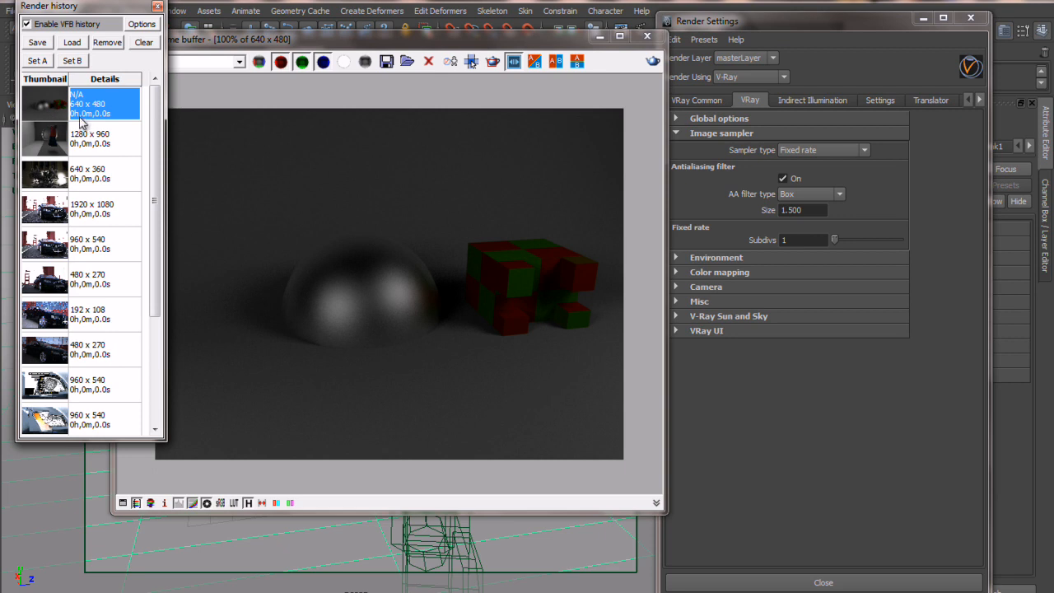
{"action": "left_click", "coordinate": [652, 62]}
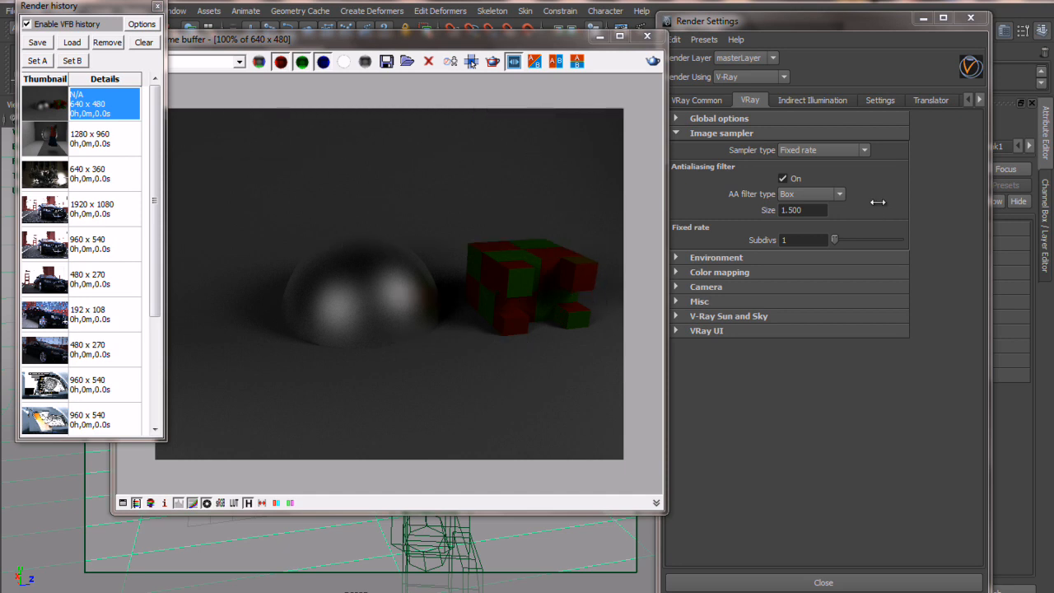
{"action": "scroll", "coordinate": [567, 263], "scroll_direction": "up", "scroll_amount": 2}
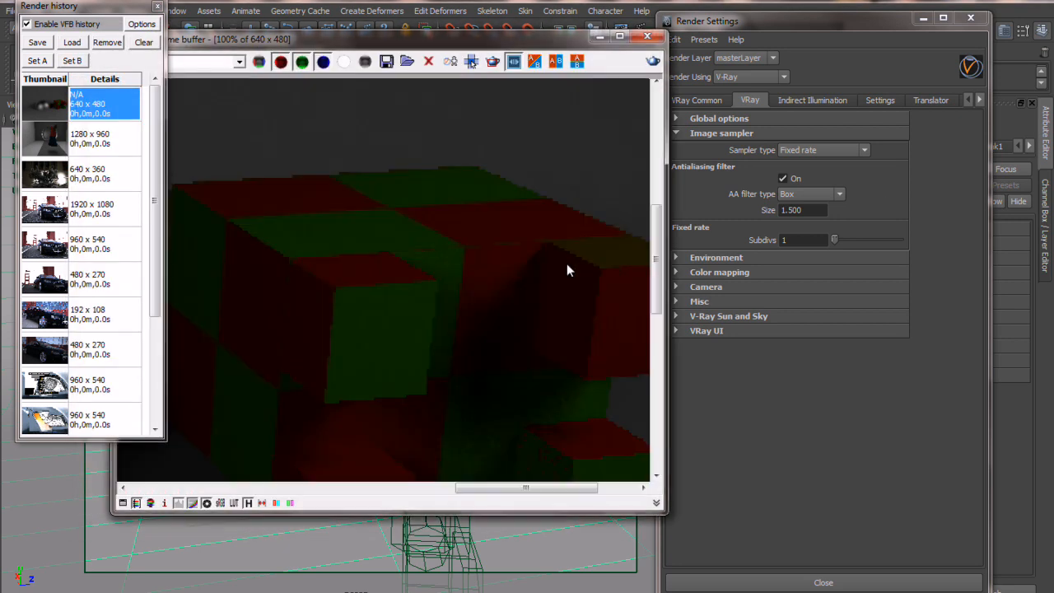
{"action": "scroll", "coordinate": [373, 225], "scroll_direction": "down", "scroll_amount": 6}
{"action": "scroll", "coordinate": [381, 240], "scroll_direction": "up", "scroll_amount": 4}
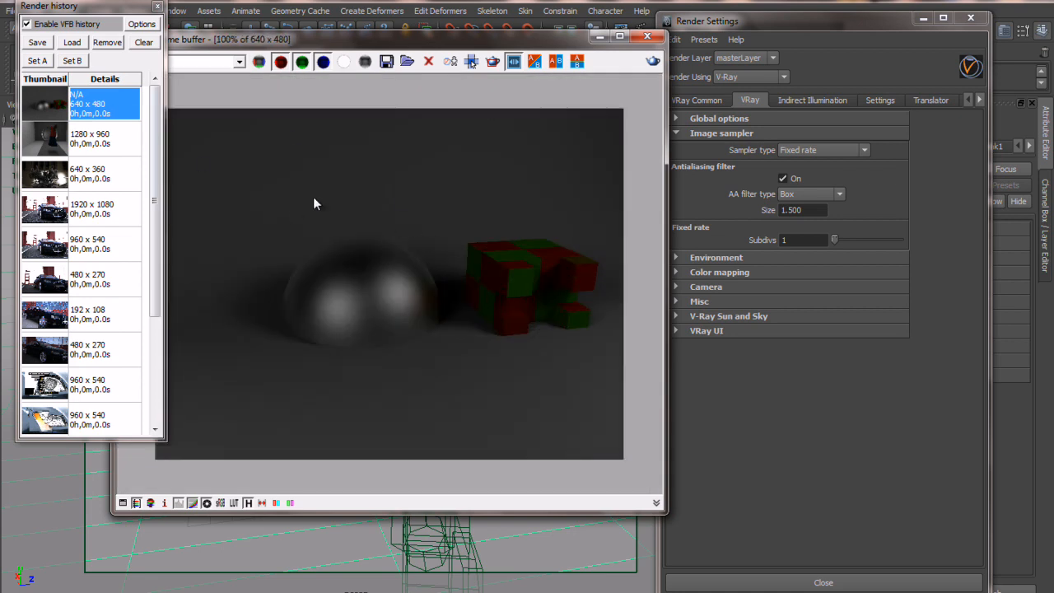
{"action": "left_click", "coordinate": [41, 47]}
Step: Assign the newest 640 x 480 history render as image A and the older 640 x 480 one as image B
{"action": "left_click", "coordinate": [95, 111]}
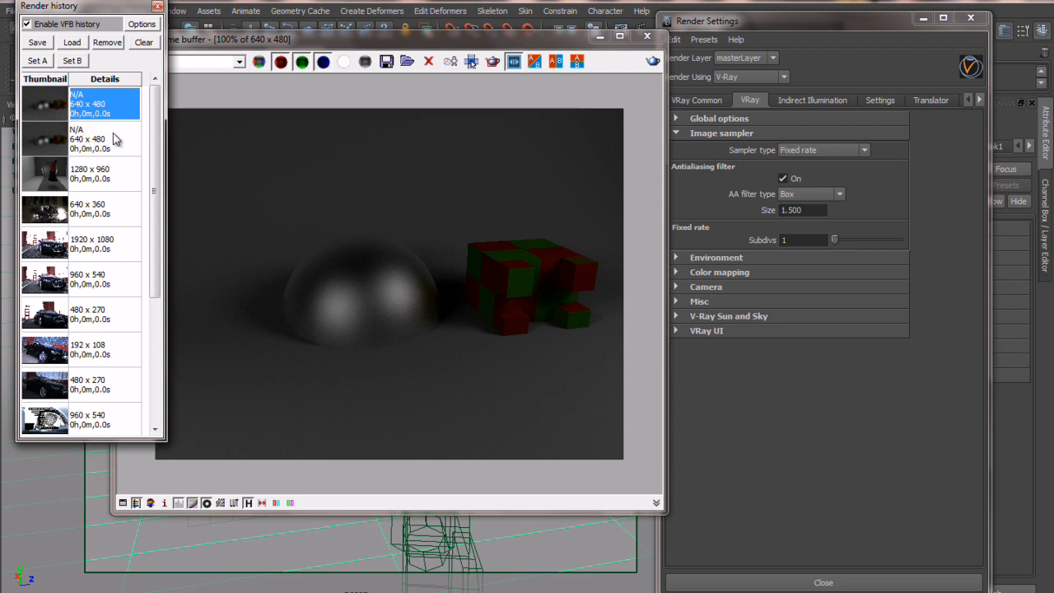
{"action": "left_click", "coordinate": [37, 61]}
{"action": "left_click", "coordinate": [73, 142]}
{"action": "left_click", "coordinate": [82, 63]}
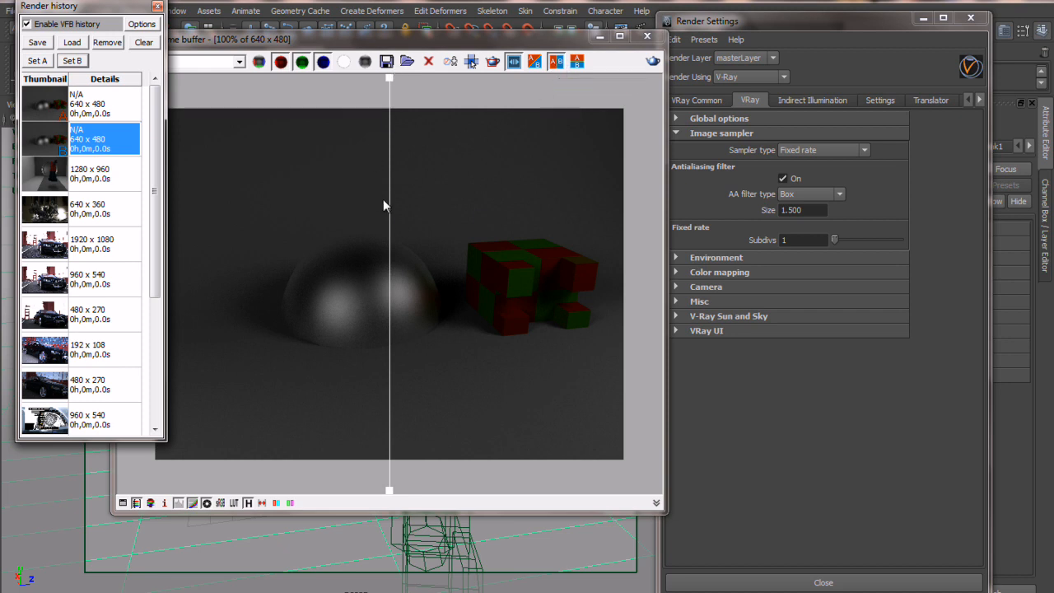
Step: Compare images A and B by moving the vertical divider across the hemisphere and the cube
{"action": "scroll", "coordinate": [532, 294], "scroll_direction": "up", "scroll_amount": 8}
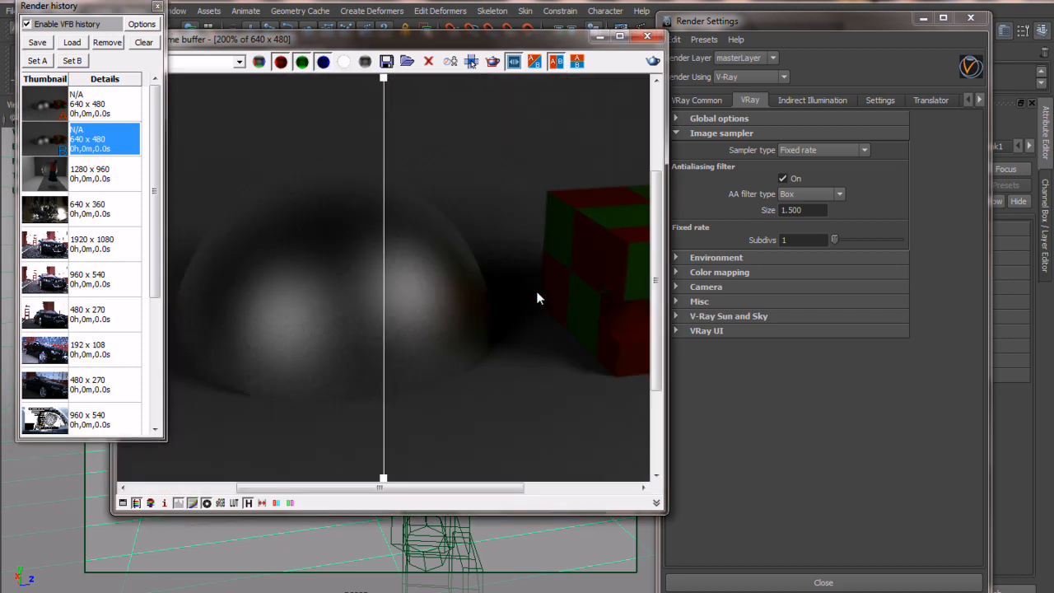
{"action": "scroll", "coordinate": [538, 306], "scroll_direction": "down", "scroll_amount": 4}
{"action": "left_click_drag", "start_coordinate": [384, 227], "coordinate": [320, 281]}
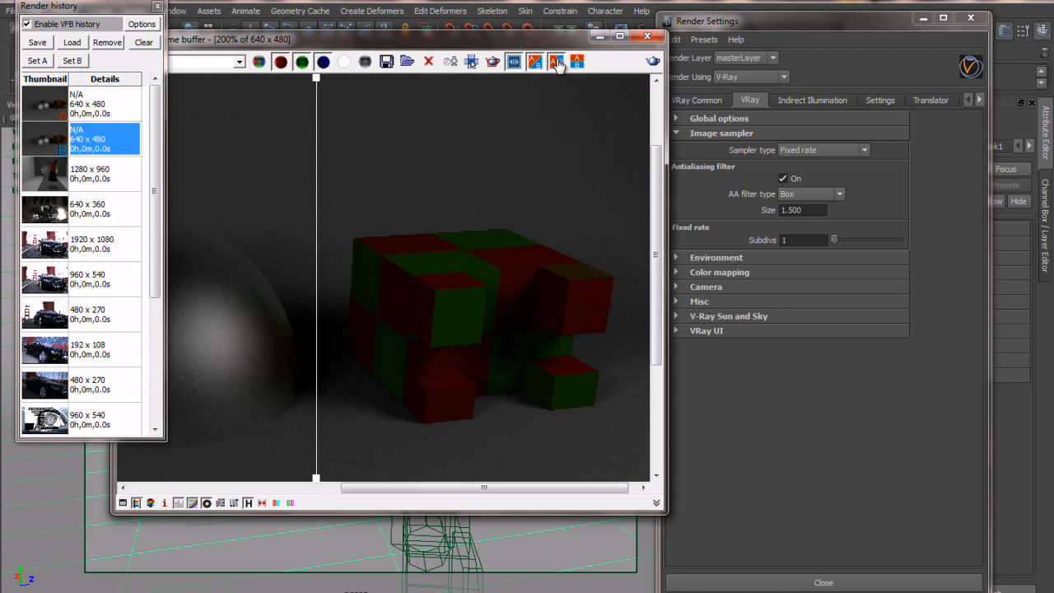
{"action": "left_click_drag", "start_coordinate": [317, 171], "coordinate": [514, 115]}
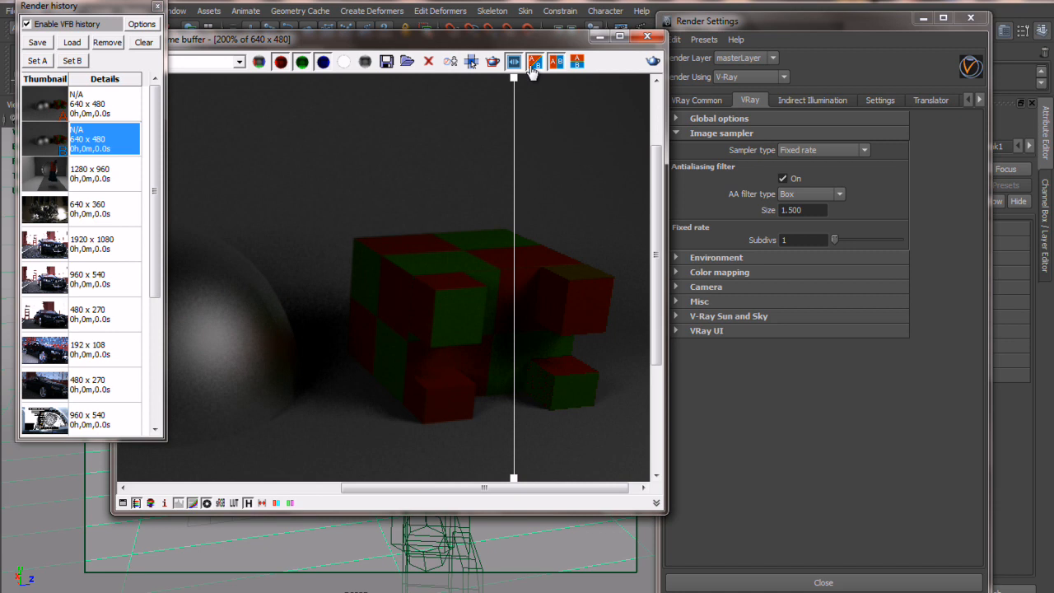
Step: Compare images A and B with a horizontal divider moved up above the cube
{"action": "left_click", "coordinate": [577, 62]}
{"action": "left_click_drag", "start_coordinate": [522, 379], "coordinate": [500, 168]}
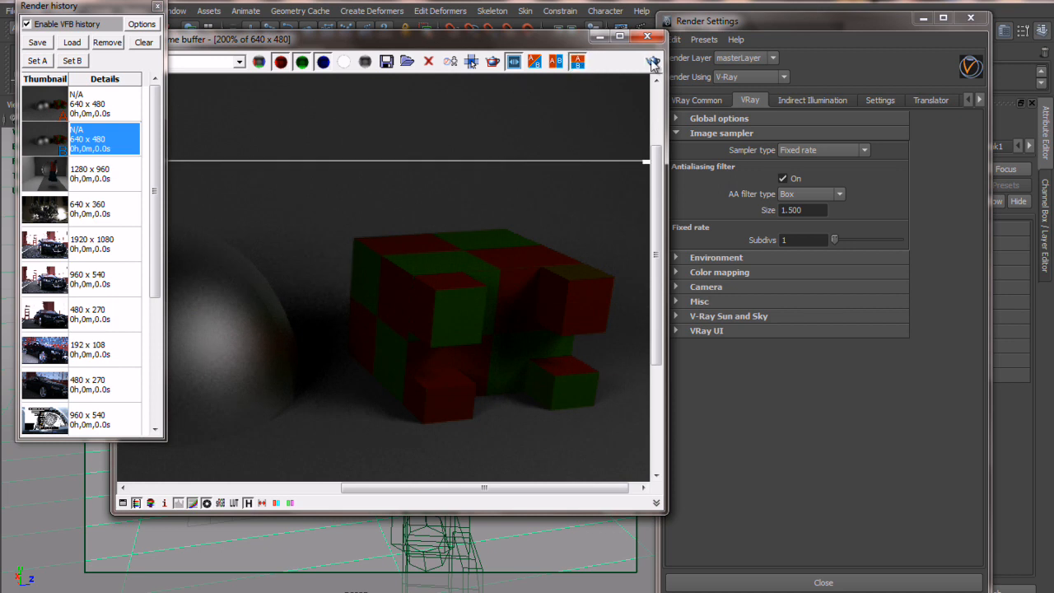
{"action": "left_click_drag", "start_coordinate": [551, 45], "coordinate": [663, 35]}
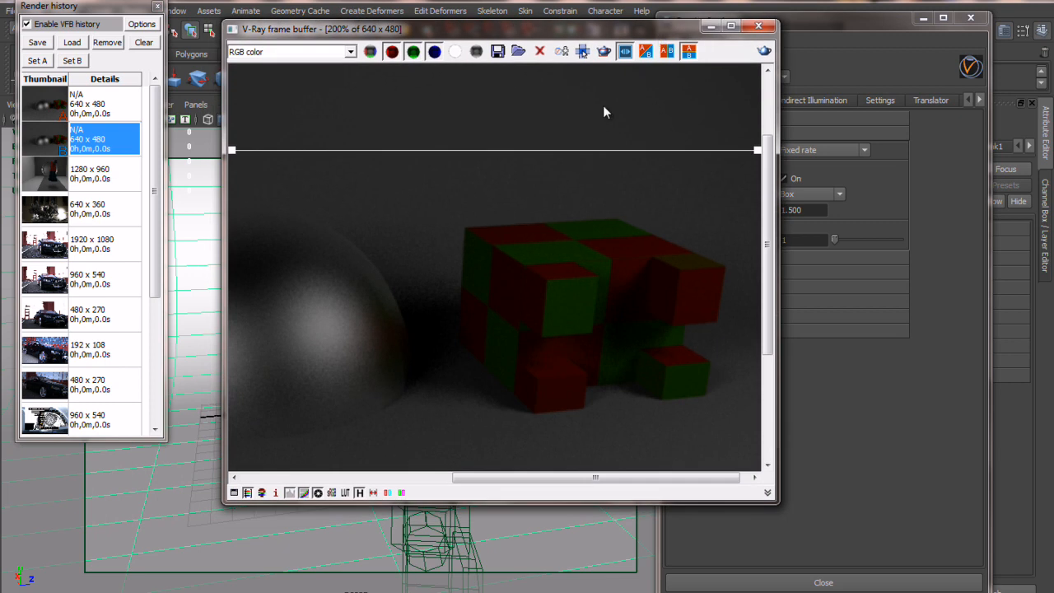
{"action": "left_click", "coordinate": [400, 493]}
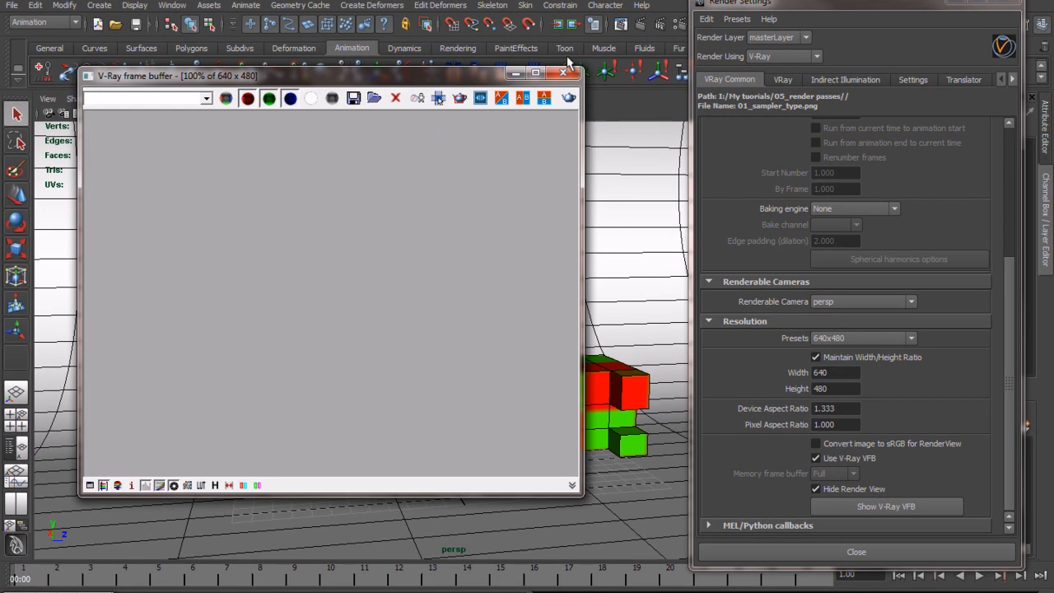
Step: Render the perspective view and bring its camera closer to the hemisphere and cube
{"action": "left_click", "coordinate": [568, 99]}
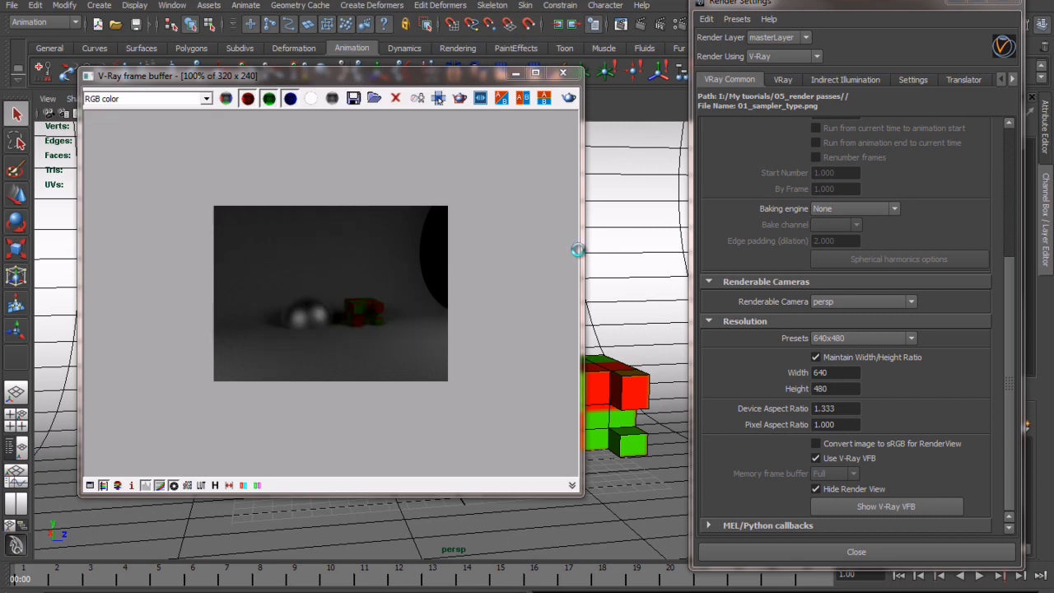
{"action": "left_click", "coordinate": [517, 74]}
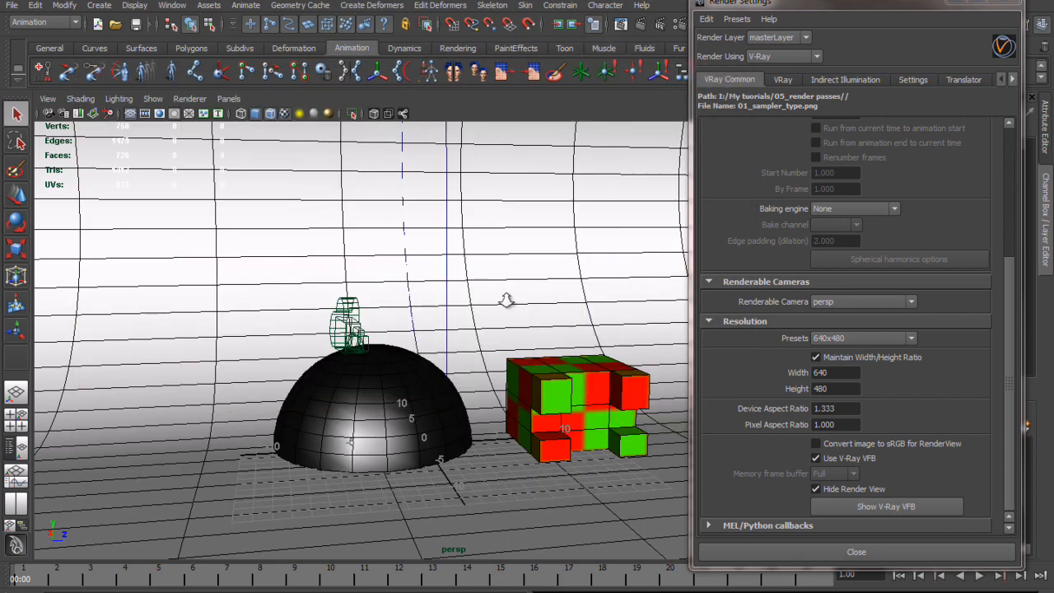
{"action": "scroll", "coordinate": [604, 389], "scroll_direction": "up", "scroll_amount": 3}
{"action": "scroll", "coordinate": [603, 390], "scroll_direction": "down", "scroll_amount": 2}
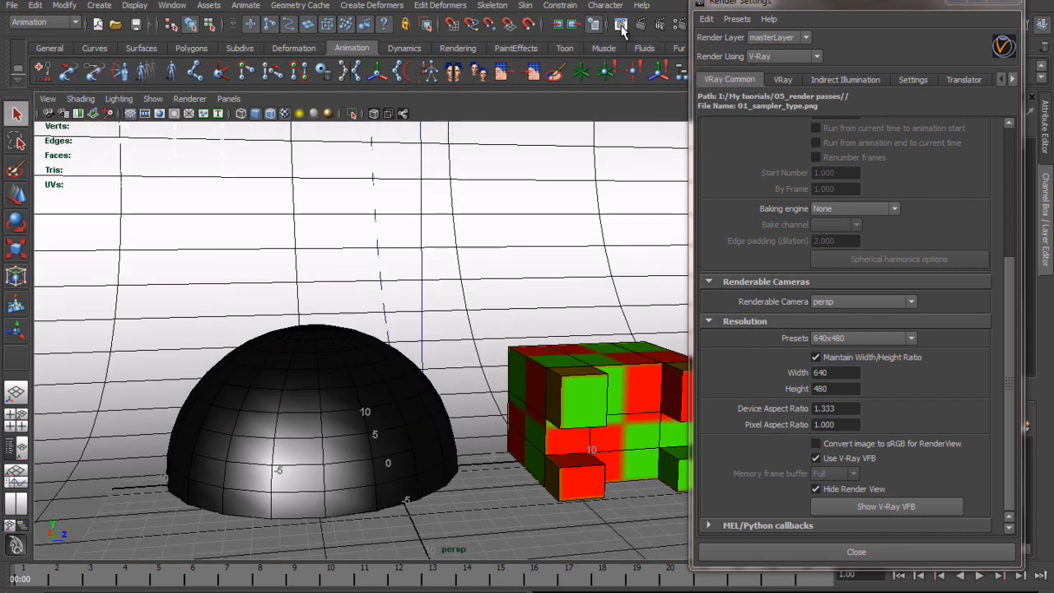
{"action": "mouse_move", "coordinate": [758, 2]}
{"action": "left_click", "coordinate": [760, 57]}
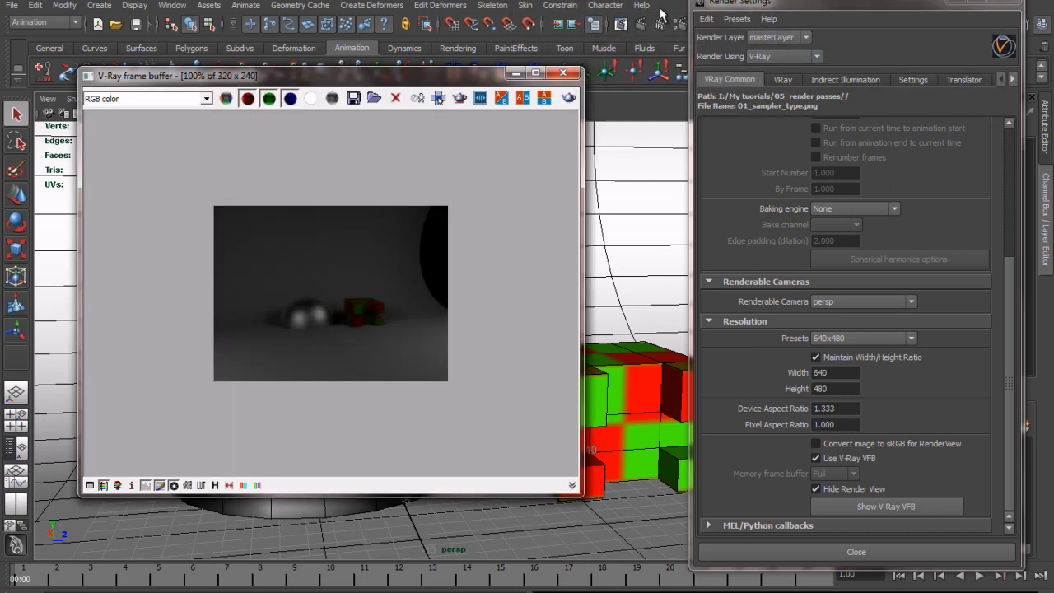
Step: Choose 50% Settings (320x240) as the Render View test resolution and render the scene in the V-Ray frame buffer
{"action": "left_click", "coordinate": [622, 25]}
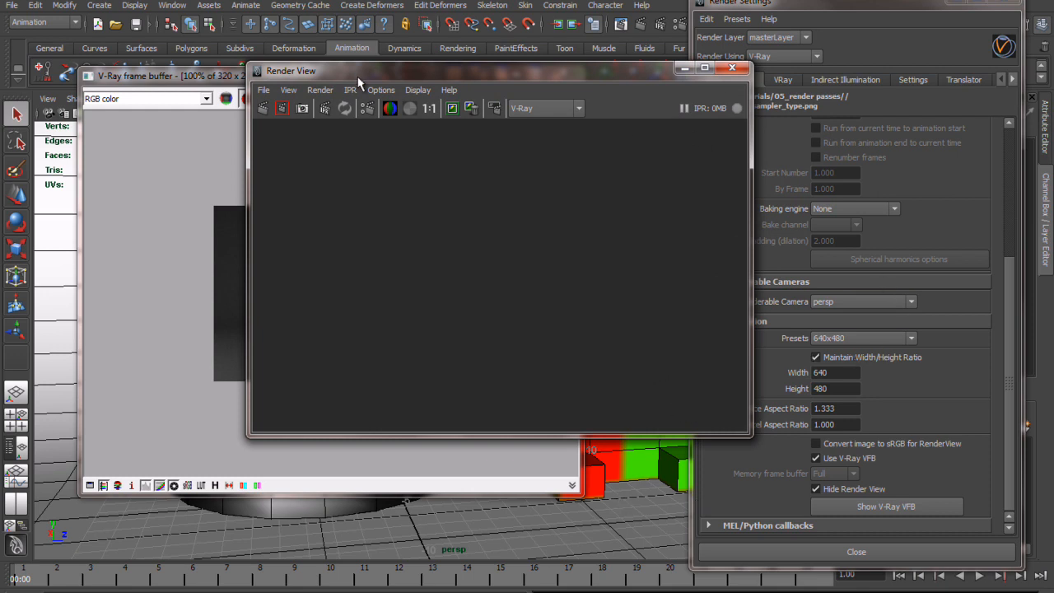
{"action": "left_click_drag", "start_coordinate": [476, 71], "coordinate": [471, 110]}
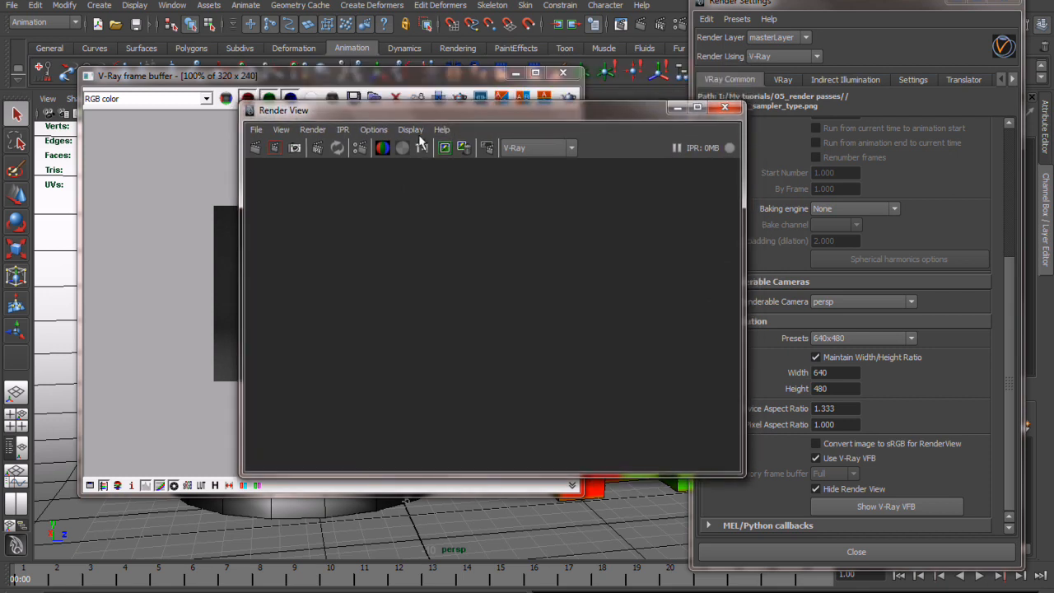
{"action": "left_click", "coordinate": [375, 130]}
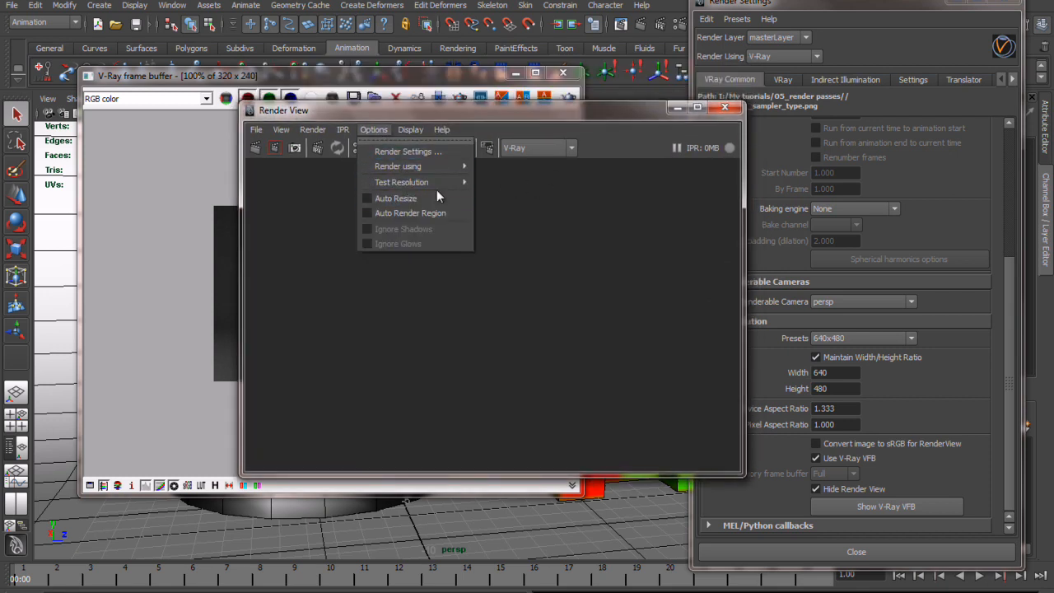
{"action": "mouse_move", "coordinate": [420, 187]}
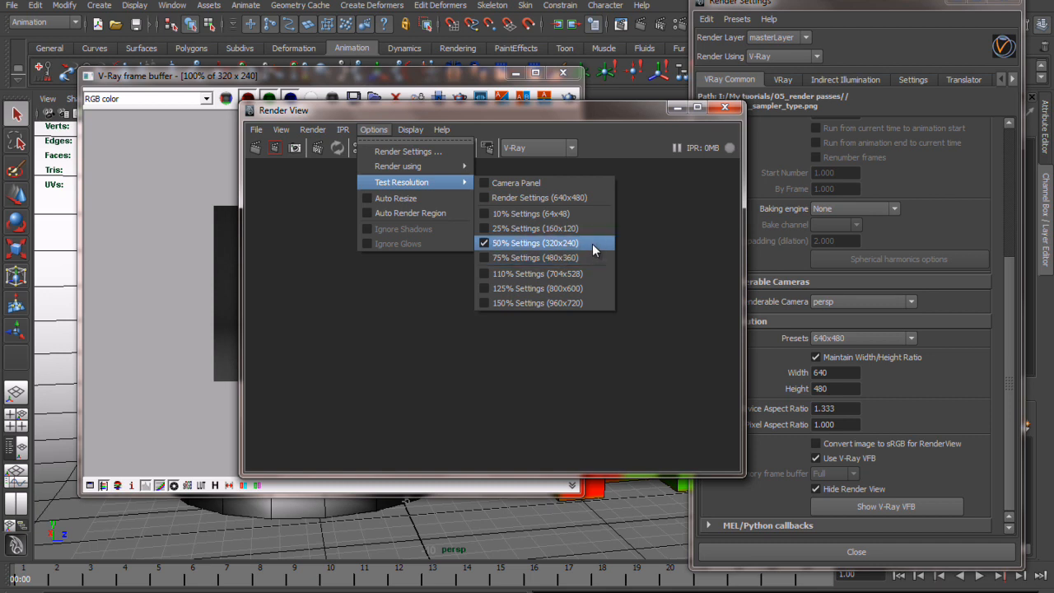
{"action": "left_click", "coordinate": [508, 245]}
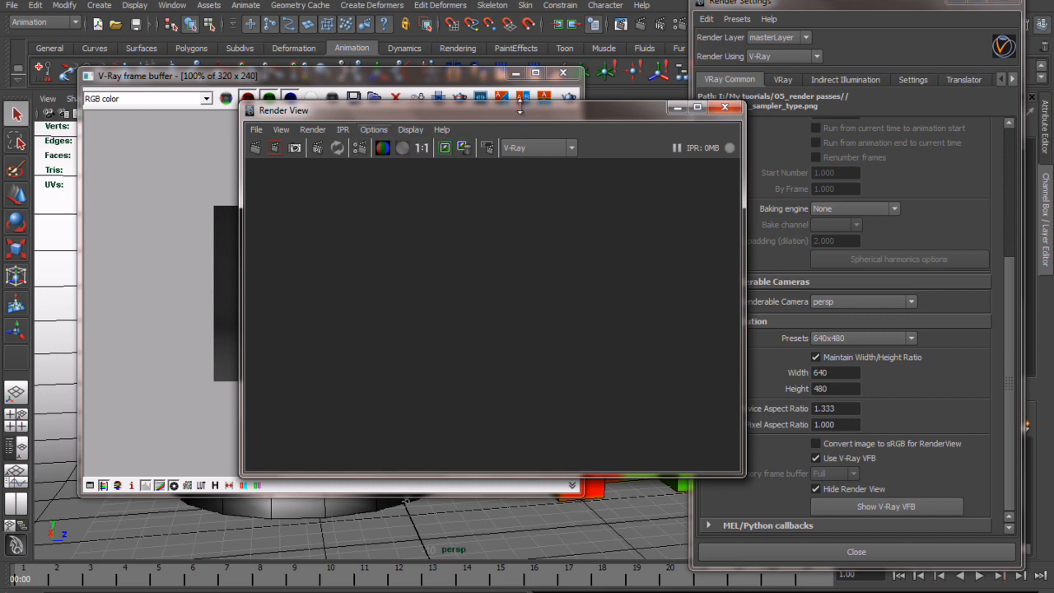
{"action": "left_click", "coordinate": [499, 76]}
{"action": "left_click", "coordinate": [569, 98]}
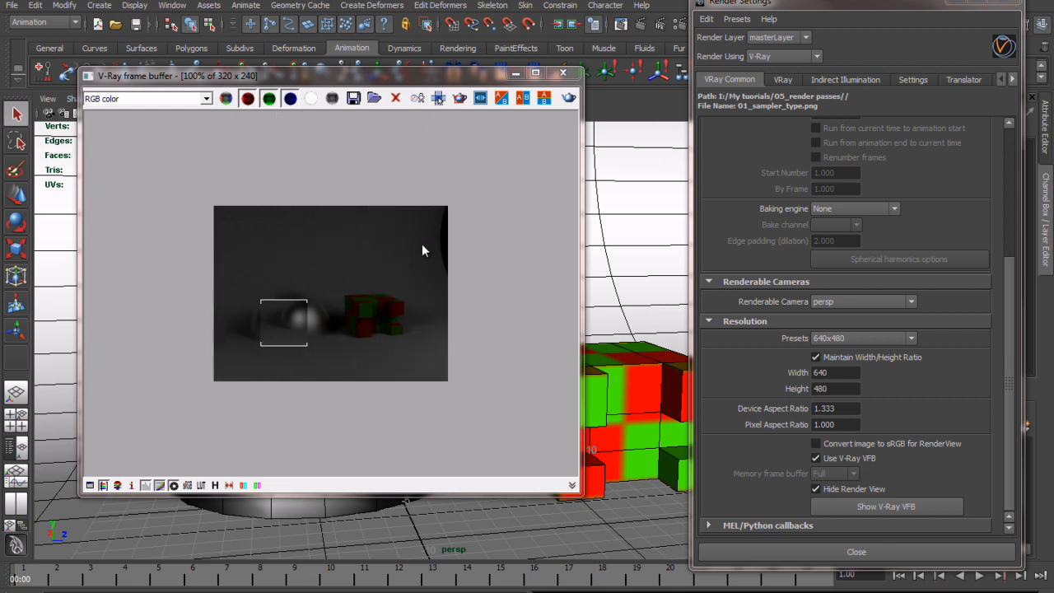
Step: Set the Render View test resolution to Render Settings (640x480) and render the scene in the V-Ray frame buffer
{"action": "left_click", "coordinate": [620, 26]}
{"action": "left_click", "coordinate": [402, 130]}
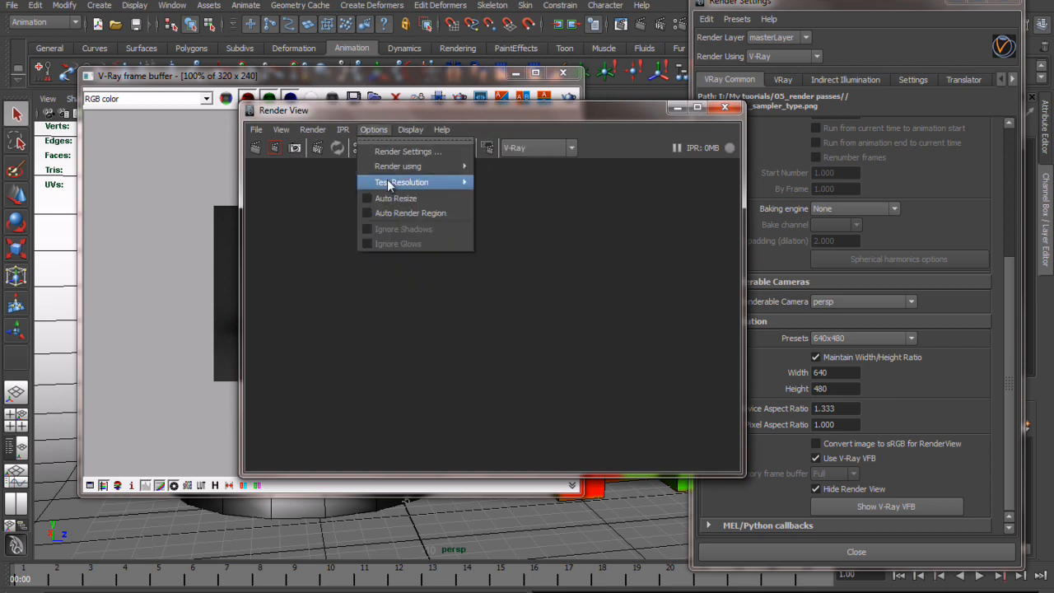
{"action": "mouse_move", "coordinate": [388, 179]}
{"action": "left_click", "coordinate": [550, 196]}
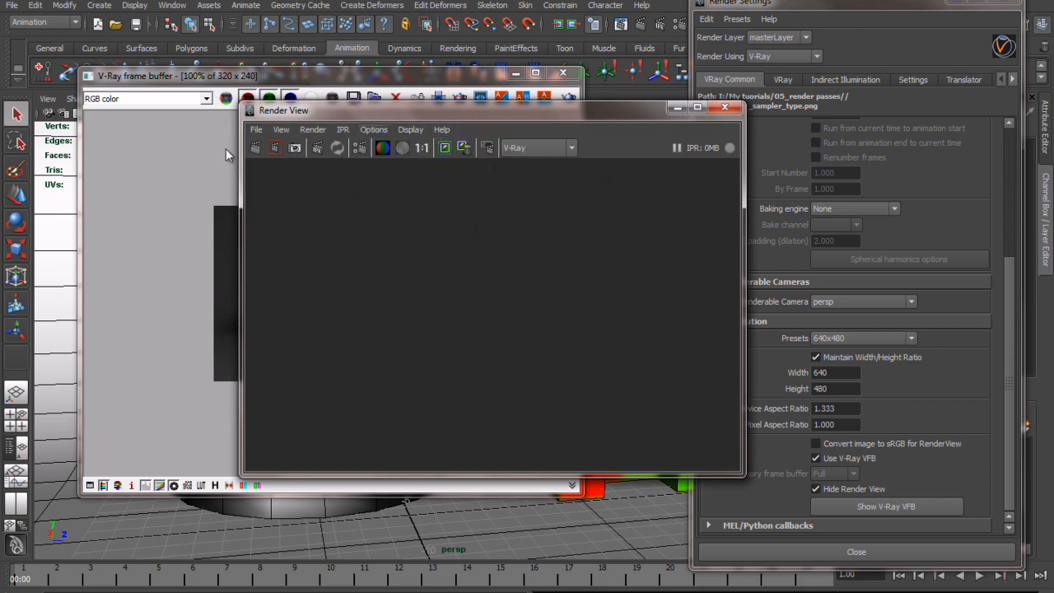
{"action": "left_click", "coordinate": [512, 81]}
{"action": "left_click", "coordinate": [569, 98]}
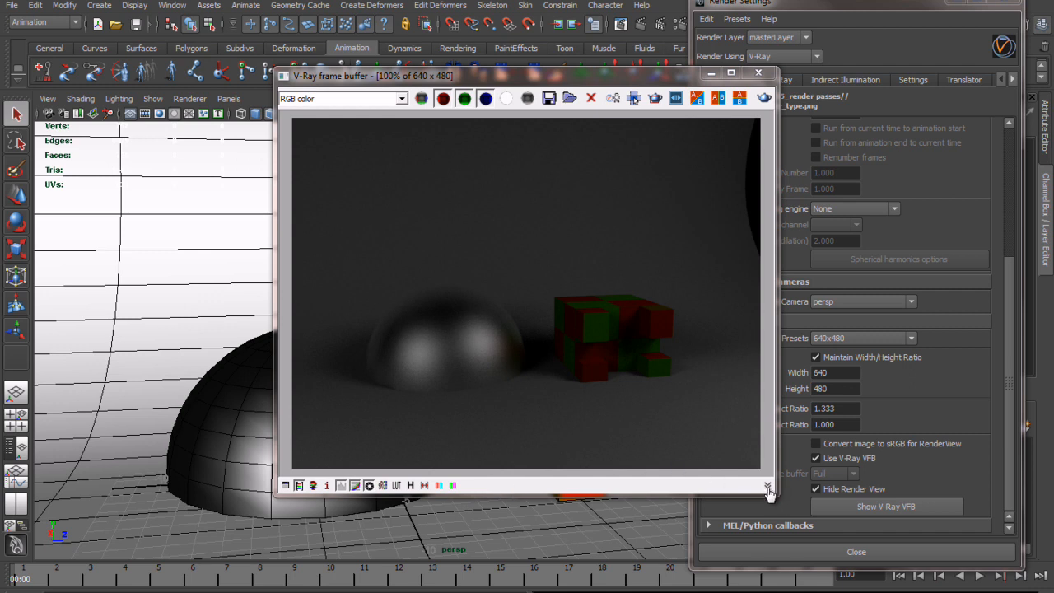
Step: Show the frame buffer's stamp controls and turn on the frame stamp
{"action": "left_click", "coordinate": [767, 486]}
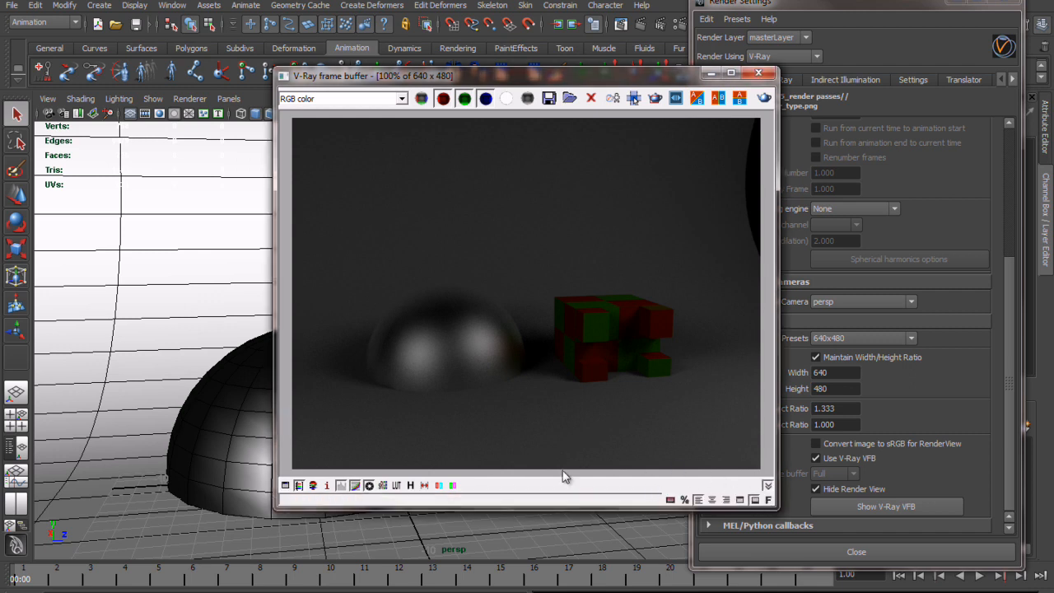
{"action": "left_click", "coordinate": [671, 500]}
Step: Review the available stamp variables and the stamp font settings, closing both windows without changes
{"action": "left_click", "coordinate": [685, 500]}
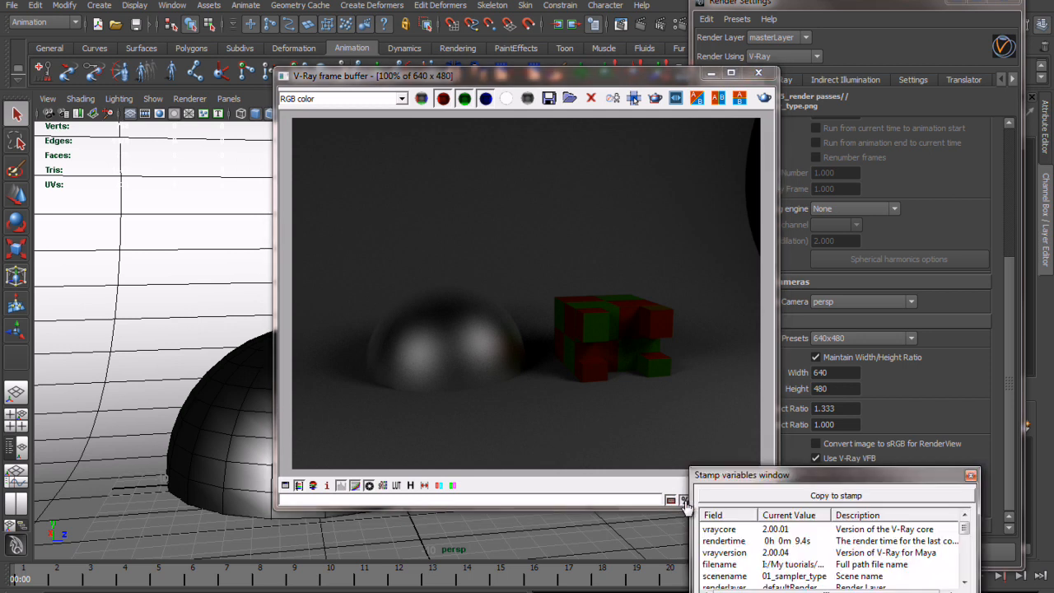
{"action": "left_click_drag", "start_coordinate": [779, 481], "coordinate": [789, 187]}
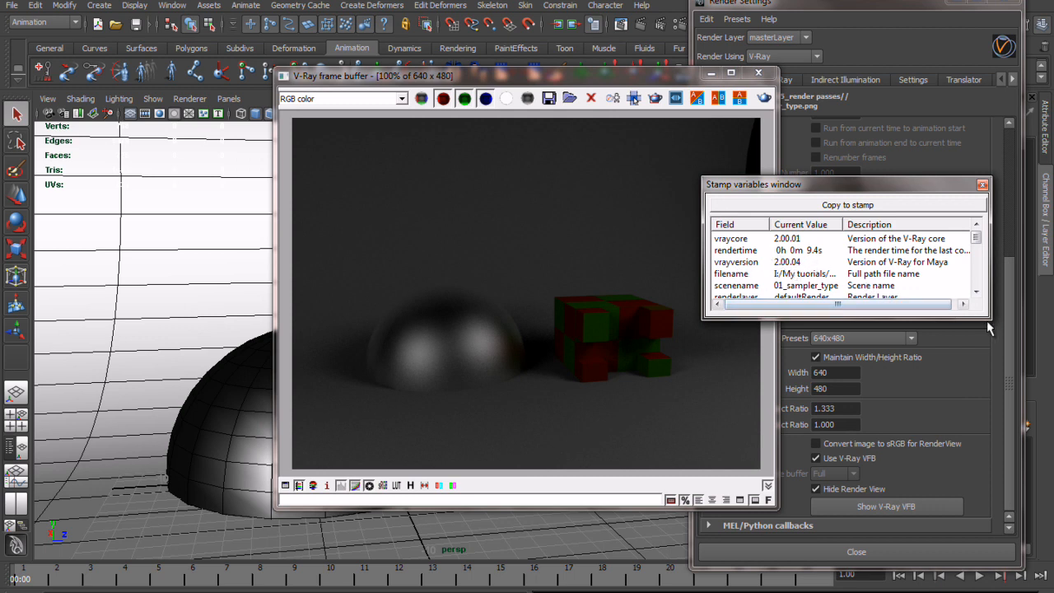
{"action": "left_click_drag", "start_coordinate": [989, 318], "coordinate": [981, 401]}
{"action": "scroll", "coordinate": [896, 354], "scroll_direction": "down", "scroll_amount": 2}
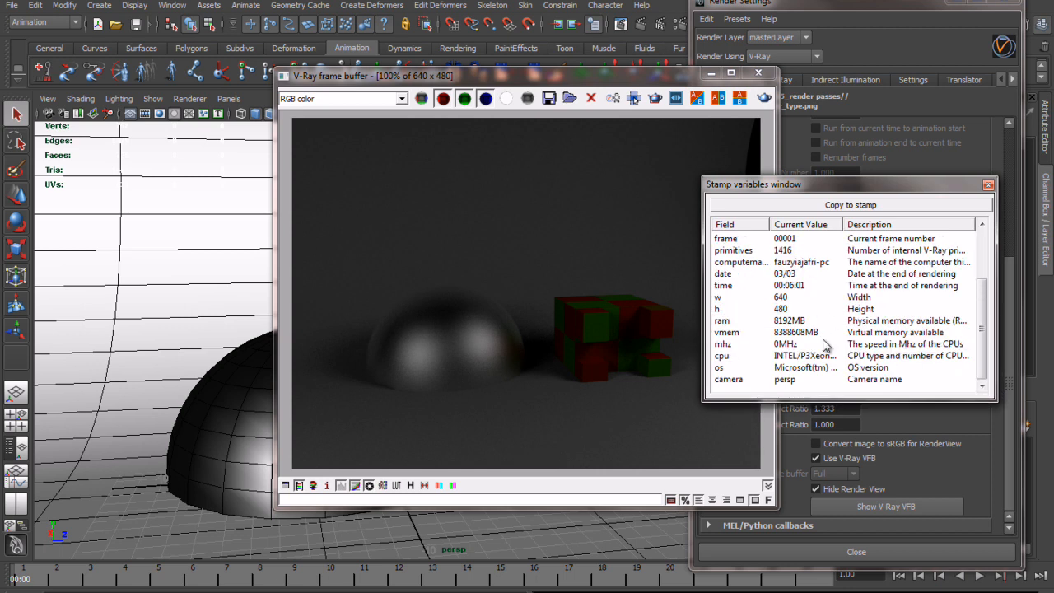
{"action": "left_click", "coordinate": [988, 185]}
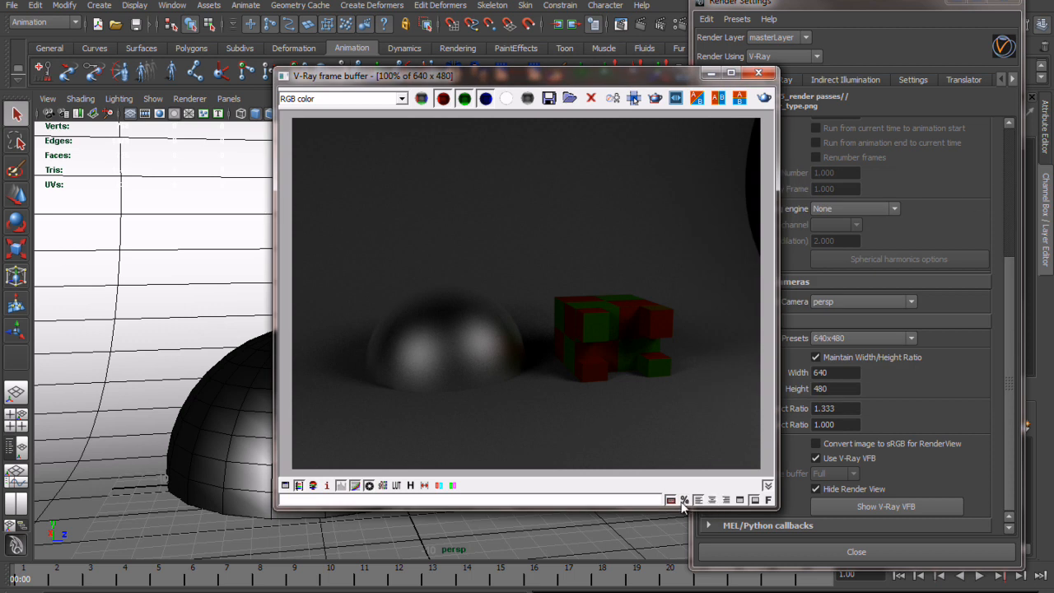
{"action": "left_click", "coordinate": [766, 500]}
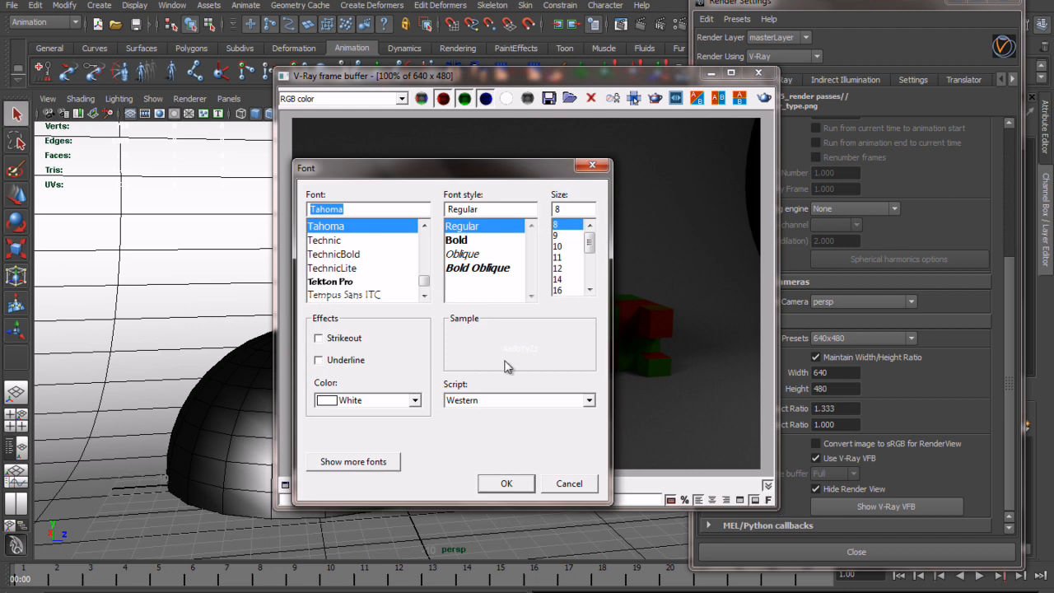
{"action": "left_click", "coordinate": [592, 166]}
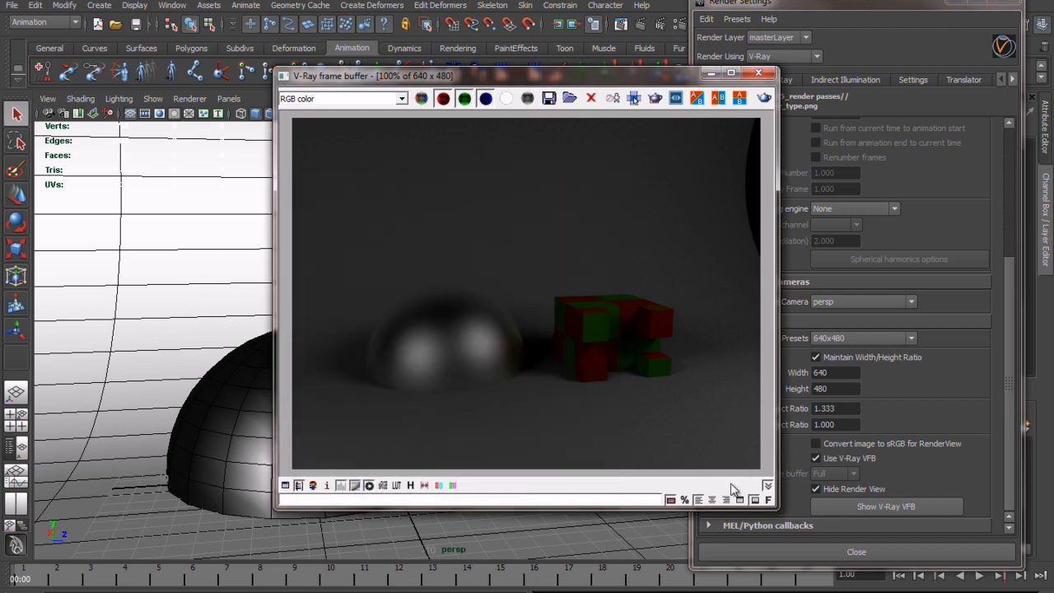
Step: Preview the render in the red/cyan and green/magenta stereo modes, then review the render history and close it
{"action": "left_click", "coordinate": [451, 485]}
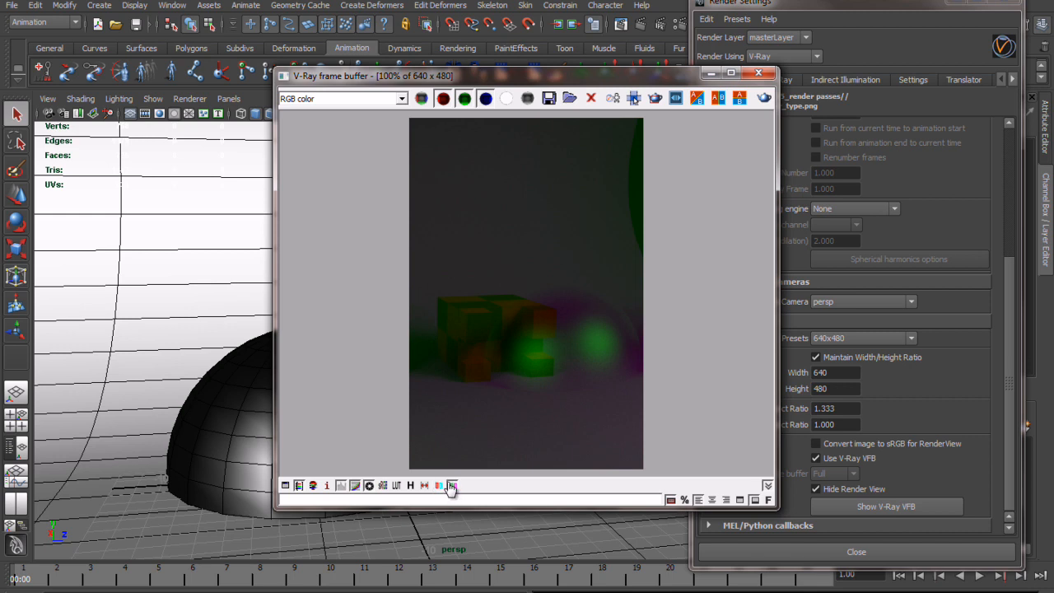
{"action": "left_click", "coordinate": [441, 487]}
{"action": "left_click", "coordinate": [453, 486]}
{"action": "left_click", "coordinate": [452, 486]}
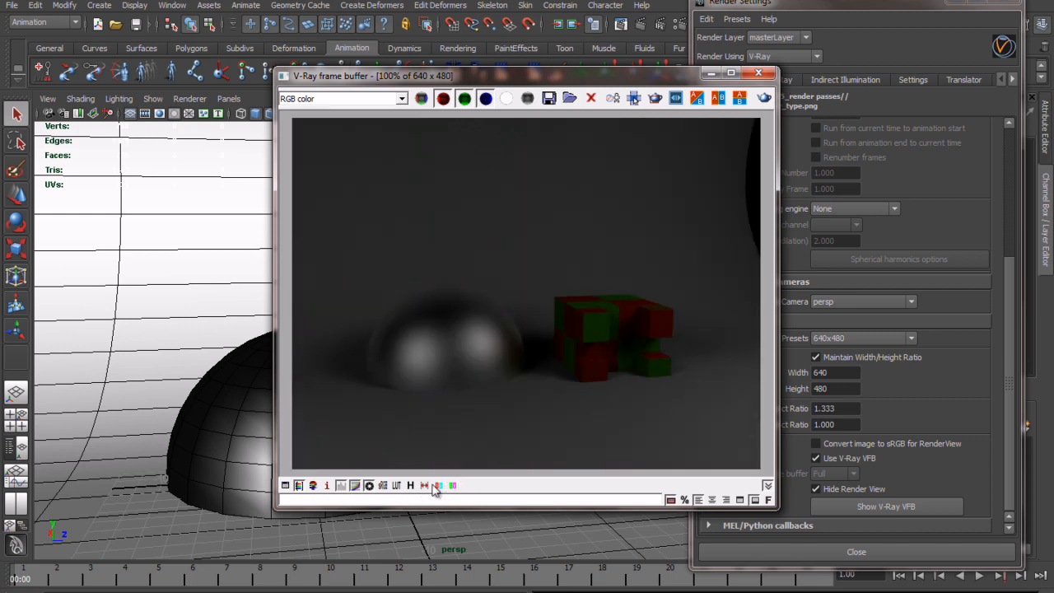
{"action": "left_click", "coordinate": [411, 485]}
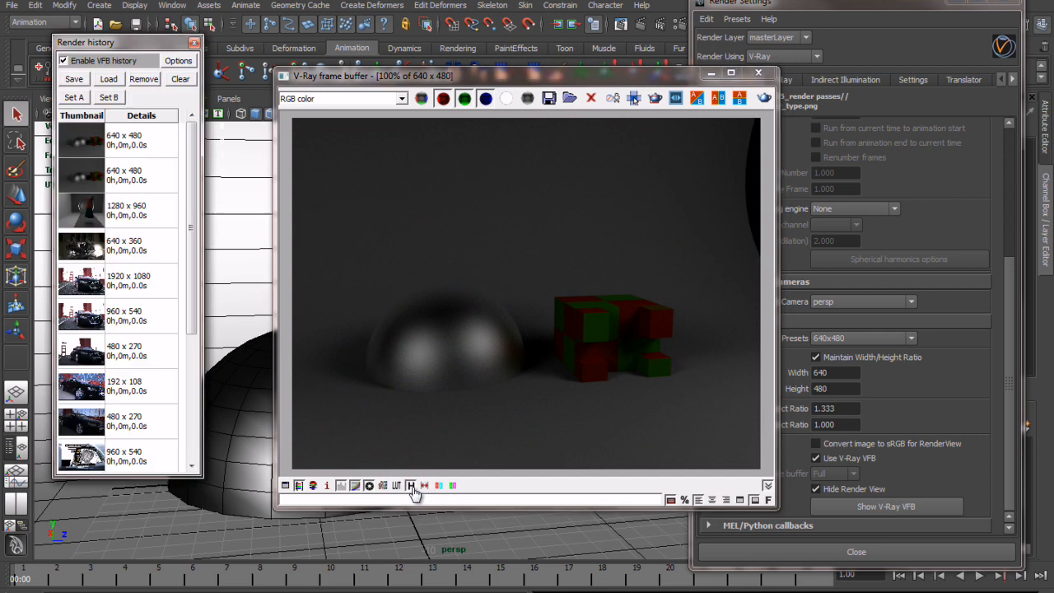
{"action": "left_click", "coordinate": [194, 42]}
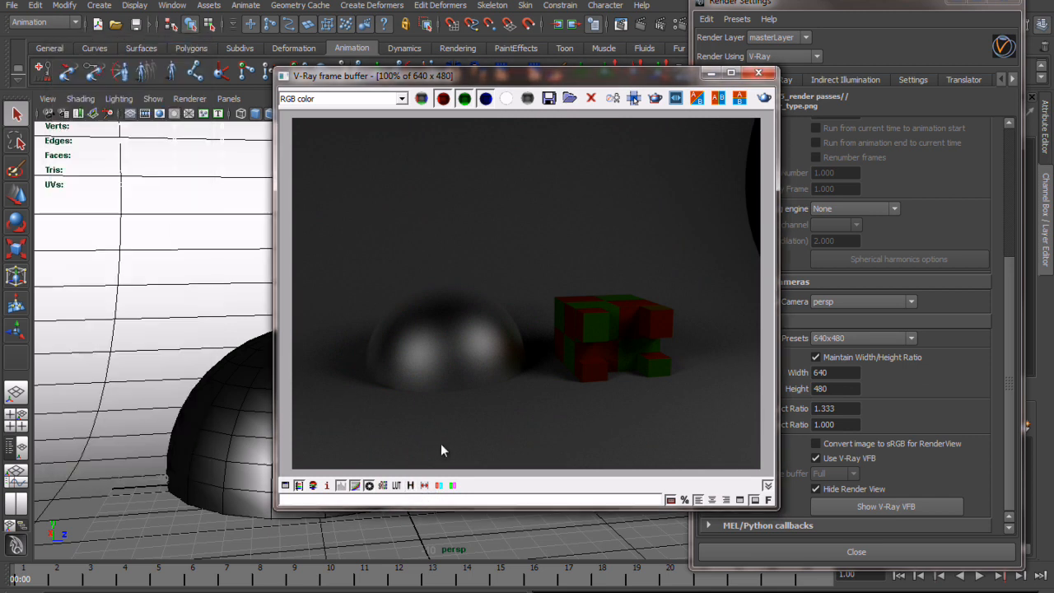
Step: Display the render in sRGB space and turn off the exposure and levels corrections in the frame buffer
{"action": "left_click", "coordinate": [384, 487]}
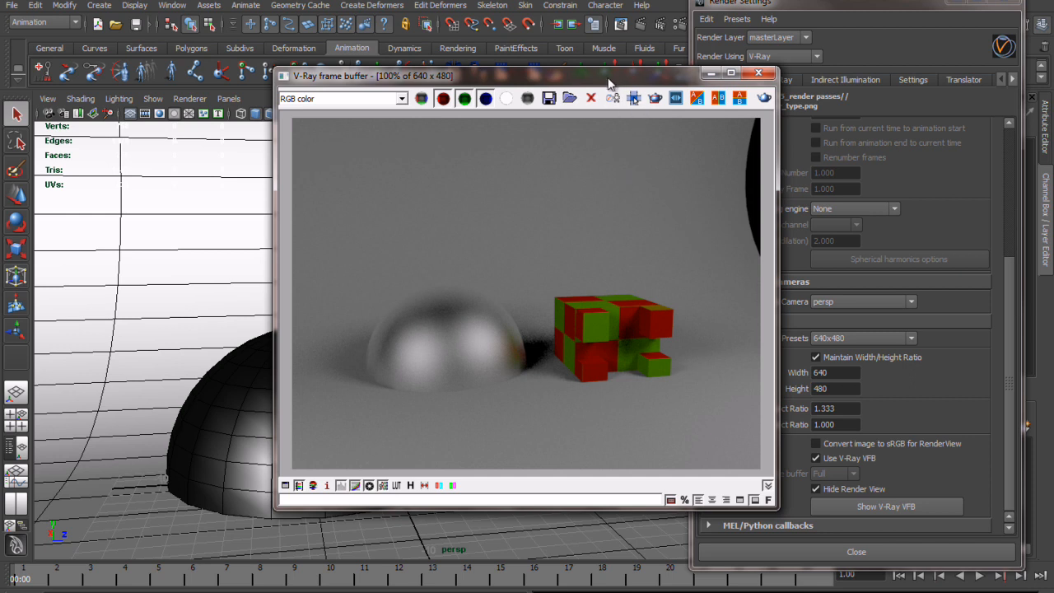
{"action": "left_click_drag", "start_coordinate": [613, 79], "coordinate": [501, 86]}
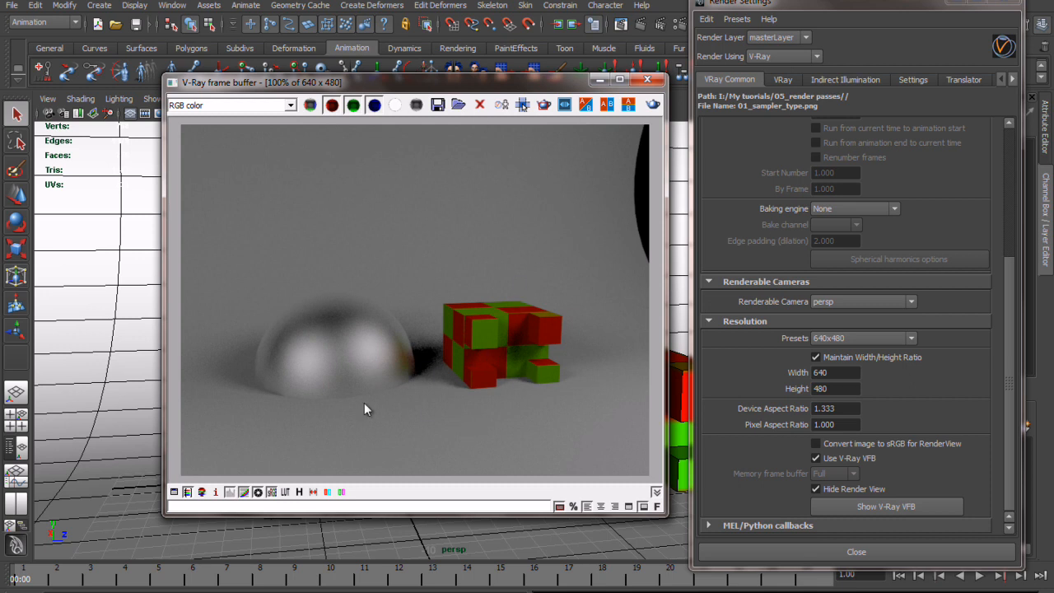
{"action": "left_click", "coordinate": [258, 492]}
{"action": "left_click", "coordinate": [230, 492]}
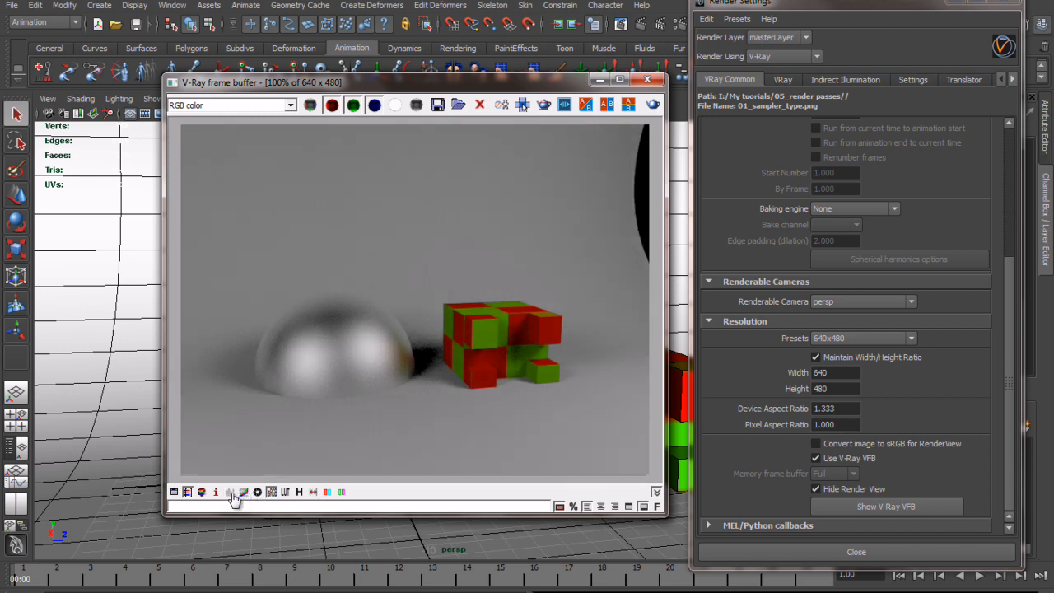
Step: Compare the render with and without sRGB display, leave sRGB off, and turn the levels correction back on
{"action": "left_click", "coordinate": [272, 492]}
{"action": "left_click", "coordinate": [272, 493]}
{"action": "left_click", "coordinate": [271, 492]}
{"action": "left_click", "coordinate": [272, 492]}
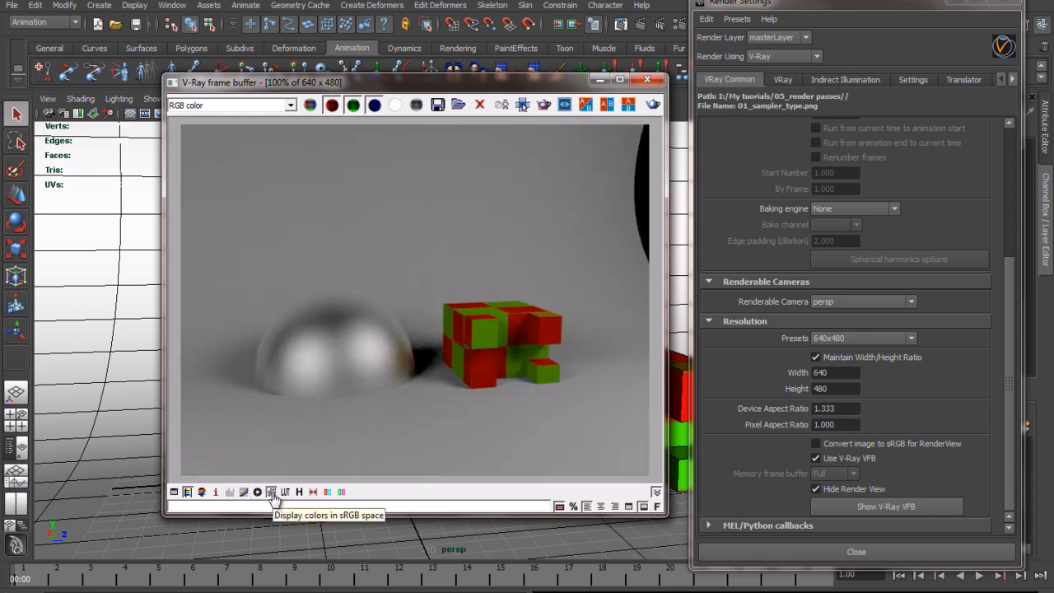
{"action": "left_click", "coordinate": [272, 492]}
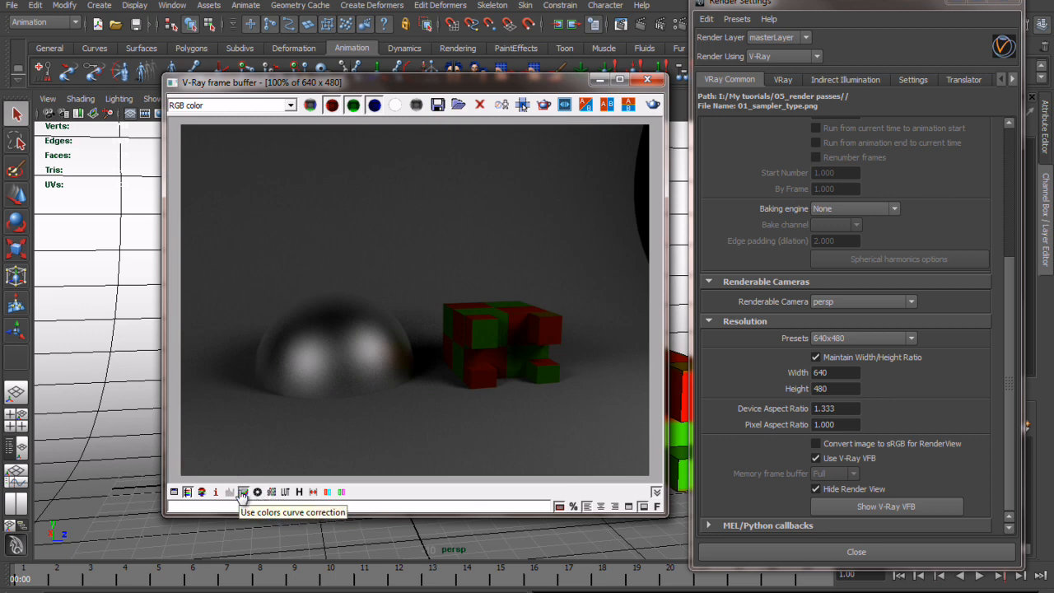
{"action": "left_click", "coordinate": [231, 493]}
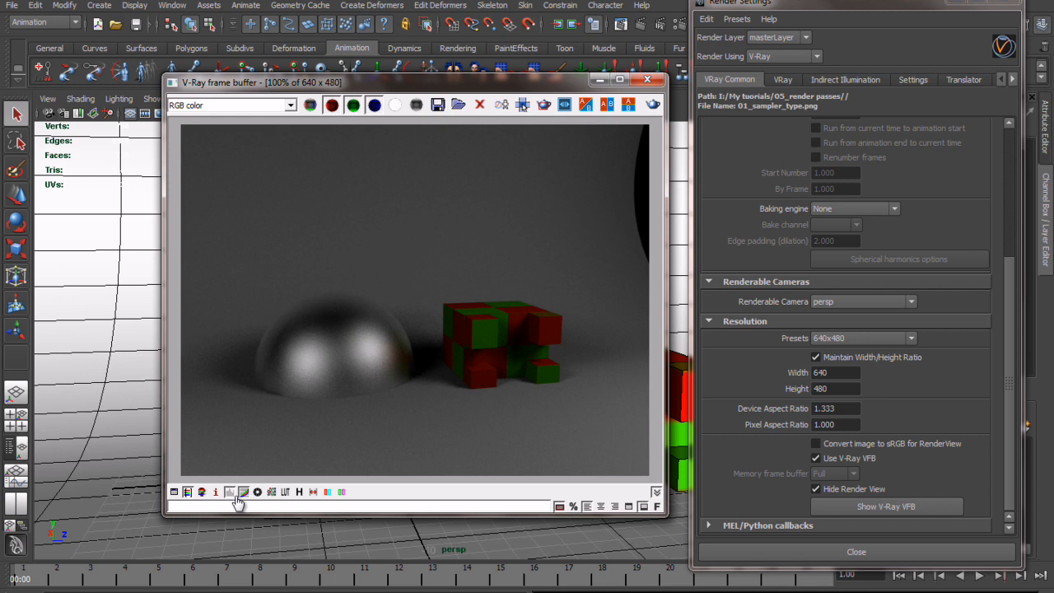
Step: Inspect pixel information across the hemisphere and cubes in the render, and check the image for clamped colors
{"action": "left_click", "coordinate": [216, 493]}
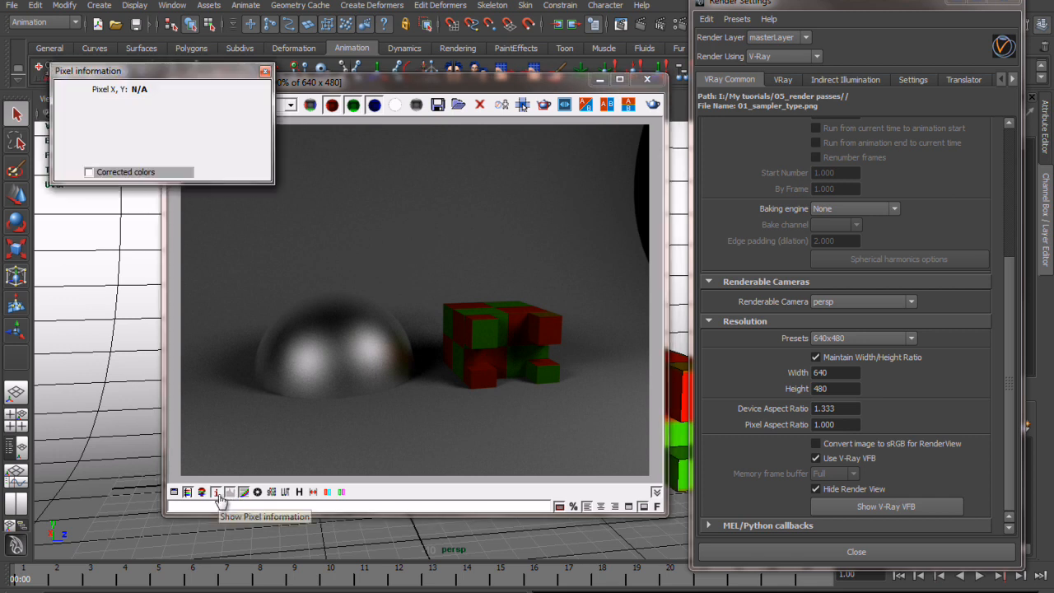
{"action": "left_click", "coordinate": [265, 71]}
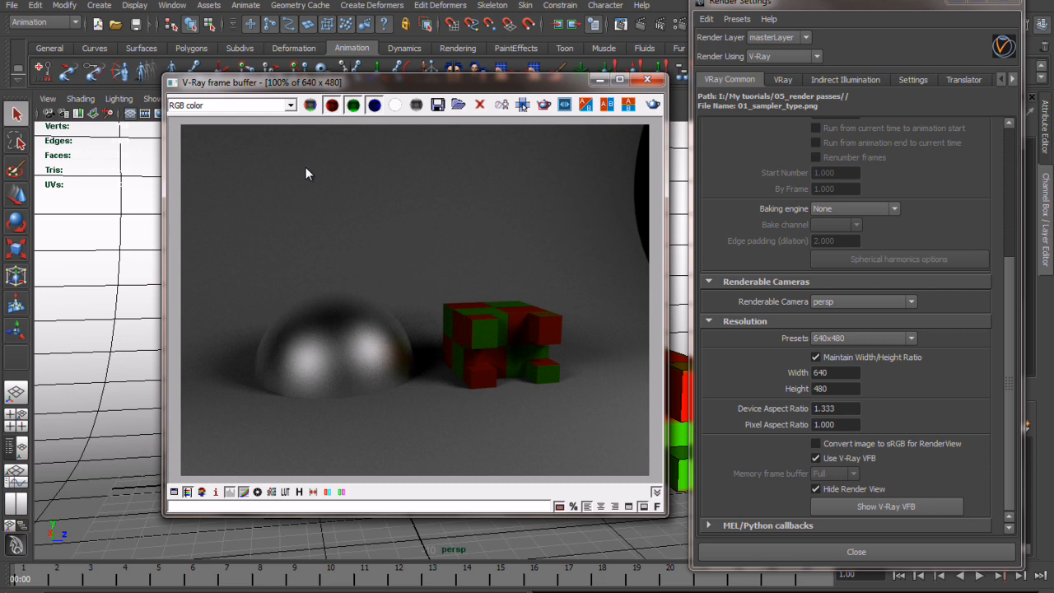
{"action": "right_click_drag", "start_coordinate": [306, 167], "coordinate": [344, 322]}
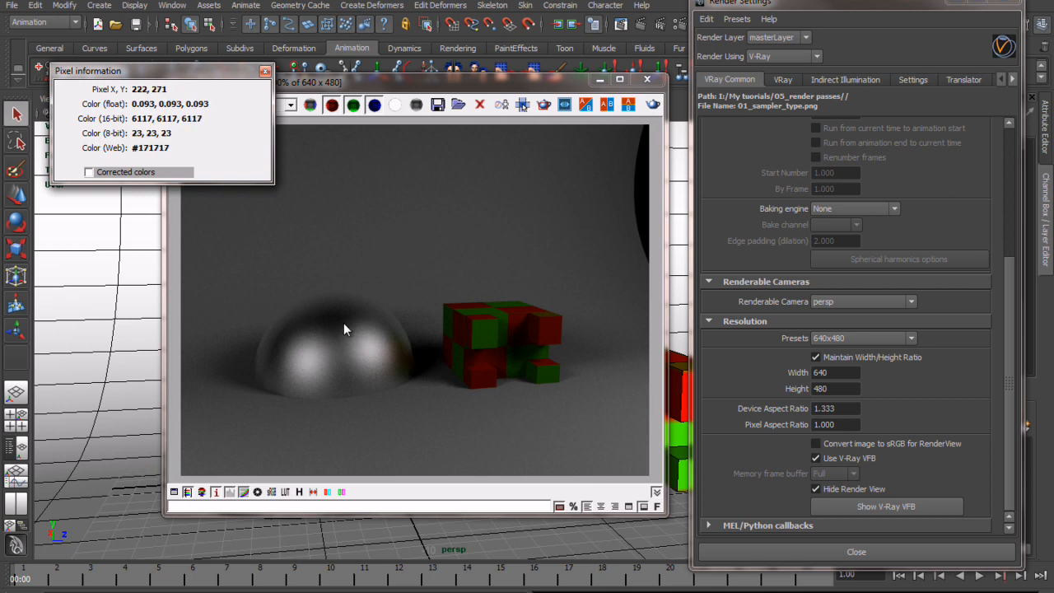
{"action": "right_click_drag", "start_coordinate": [344, 328], "coordinate": [459, 350]}
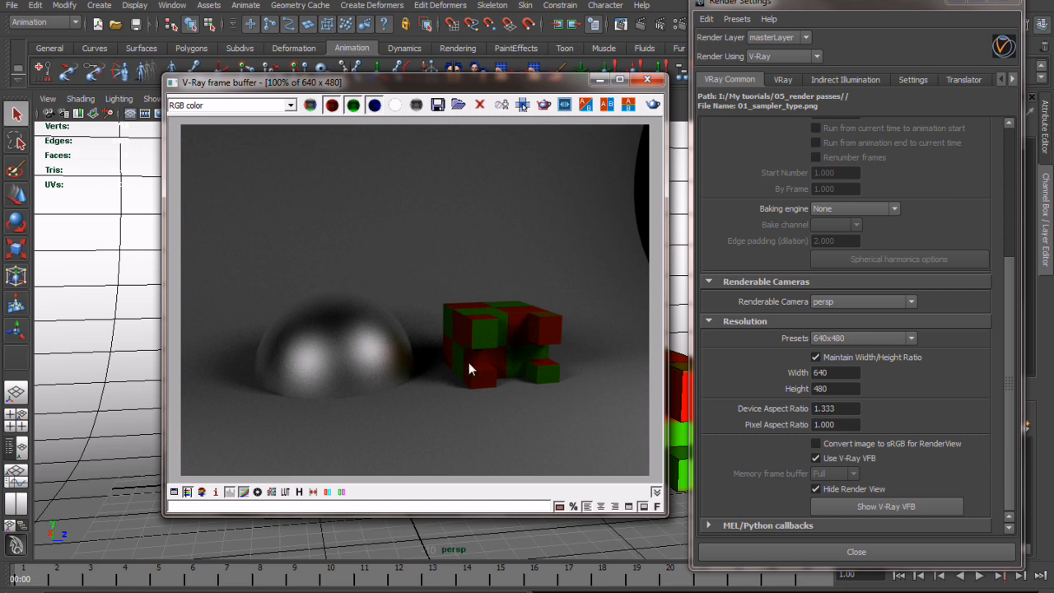
{"action": "left_click", "coordinate": [203, 494]}
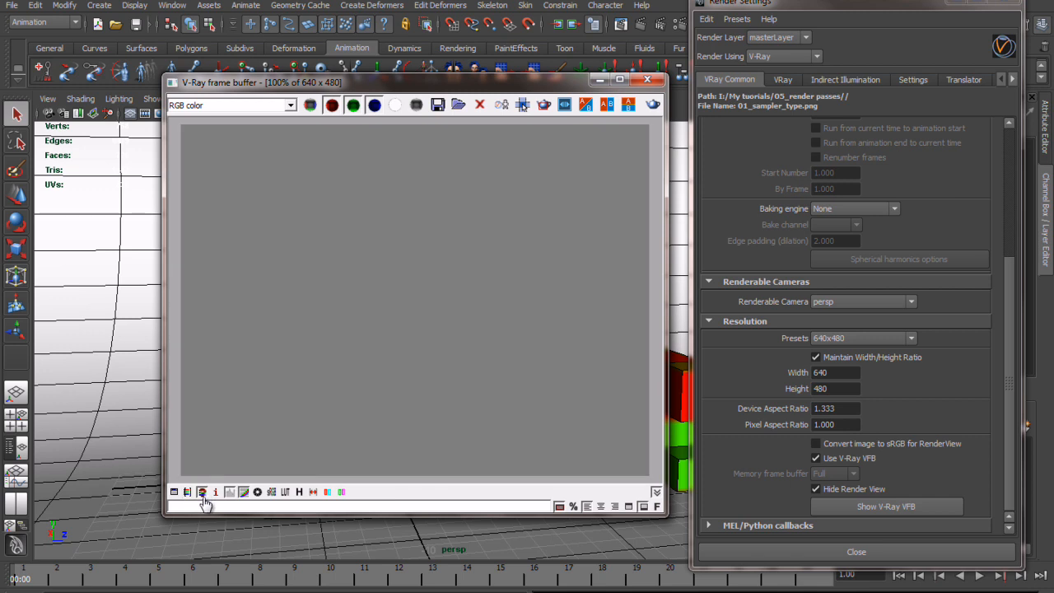
{"action": "left_click", "coordinate": [201, 494]}
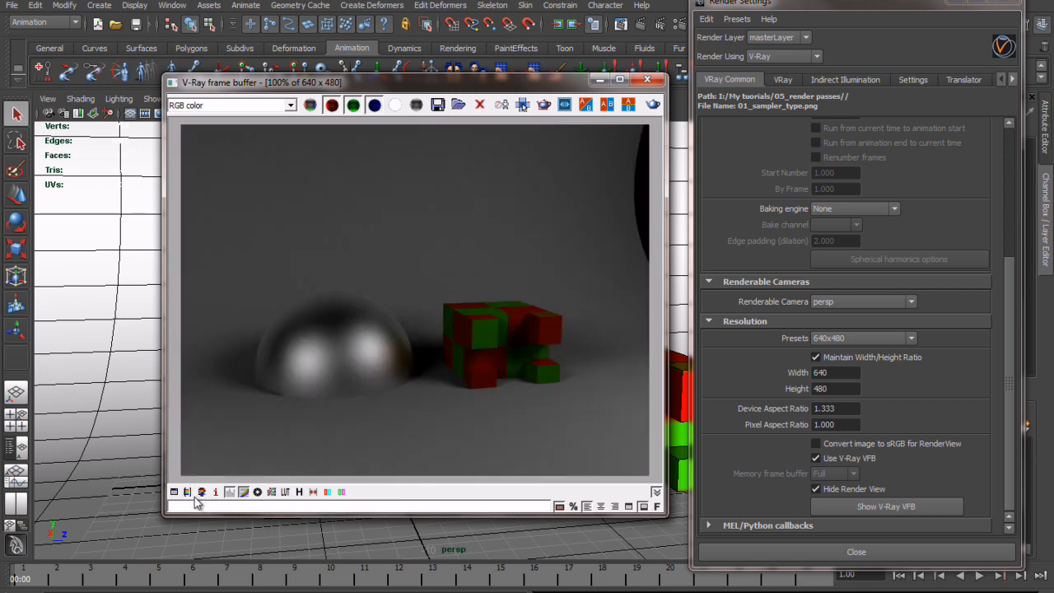
Step: Minimize the frame buffer, select the VRayLightRect1 area light in the scene and set its intensity to 20
{"action": "left_click", "coordinate": [600, 80]}
{"action": "right_click_drag", "start_coordinate": [591, 319], "coordinate": [156, 296], "text": "alt"}
{"action": "right_click_drag", "start_coordinate": [428, 284], "coordinate": [304, 272], "text": "alt"}
{"action": "left_click_drag", "start_coordinate": [162, 207], "coordinate": [142, 225]}
{"action": "left_click_drag", "start_coordinate": [914, 7], "coordinate": [546, 374]}
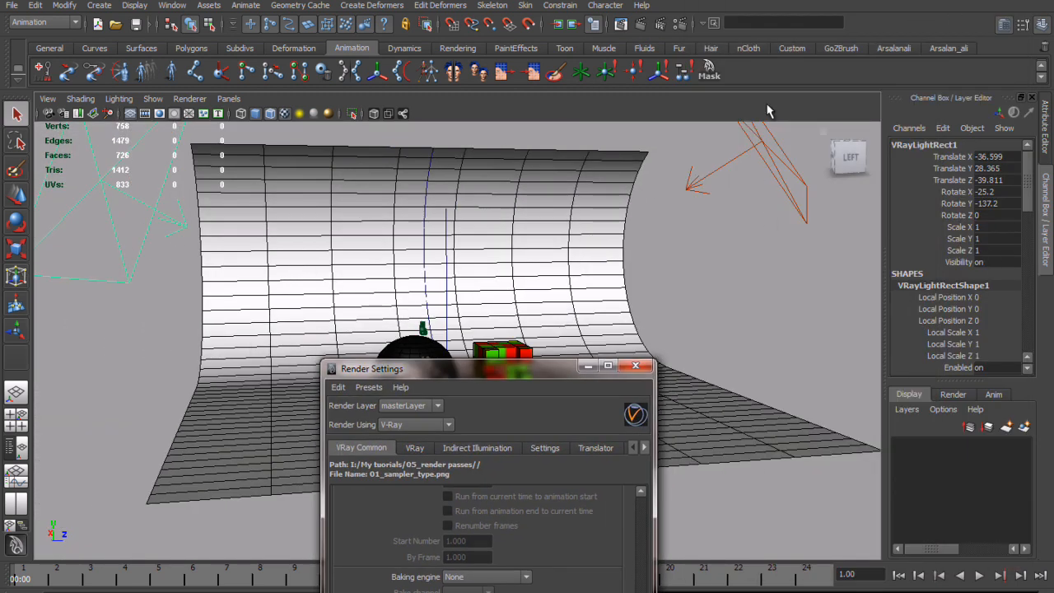
{"action": "key", "text": "ctrl+a"}
{"action": "left_click", "coordinate": [860, 361]}
{"action": "type", "text": "20"}
{"action": "key", "text": "Return"}
Step: Frame the hemisphere and cubes closely in the viewport, render the scene and bring the V-Ray frame buffer forward
{"action": "scroll", "coordinate": [691, 370], "scroll_direction": "up", "scroll_amount": 3}
{"action": "right_click_drag", "start_coordinate": [470, 376], "coordinate": [617, 449], "text": "alt"}
{"action": "left_click_drag", "start_coordinate": [485, 363], "coordinate": [970, 10]}
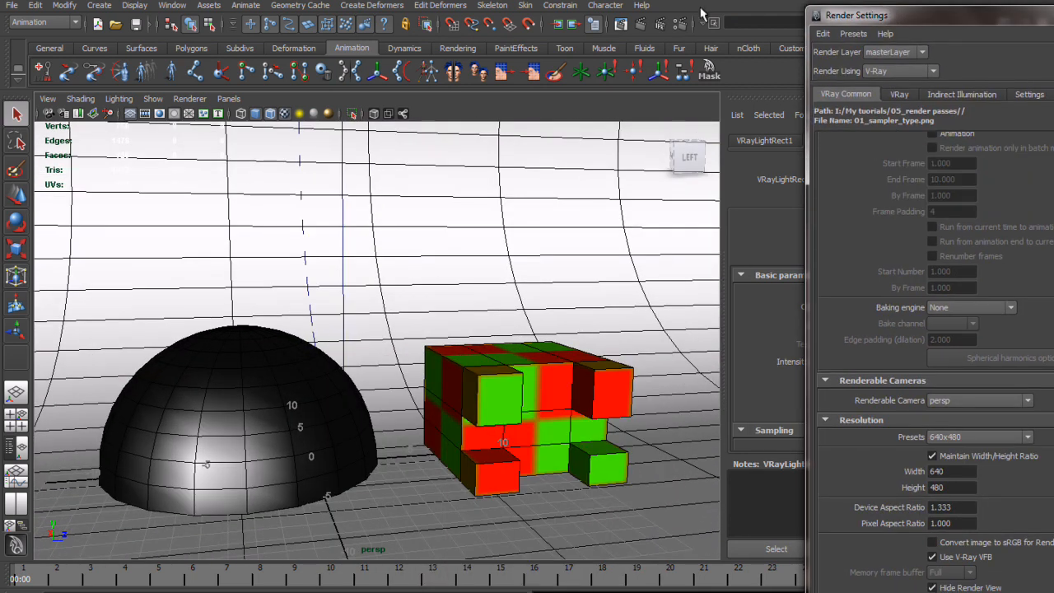
{"action": "left_click", "coordinate": [638, 23]}
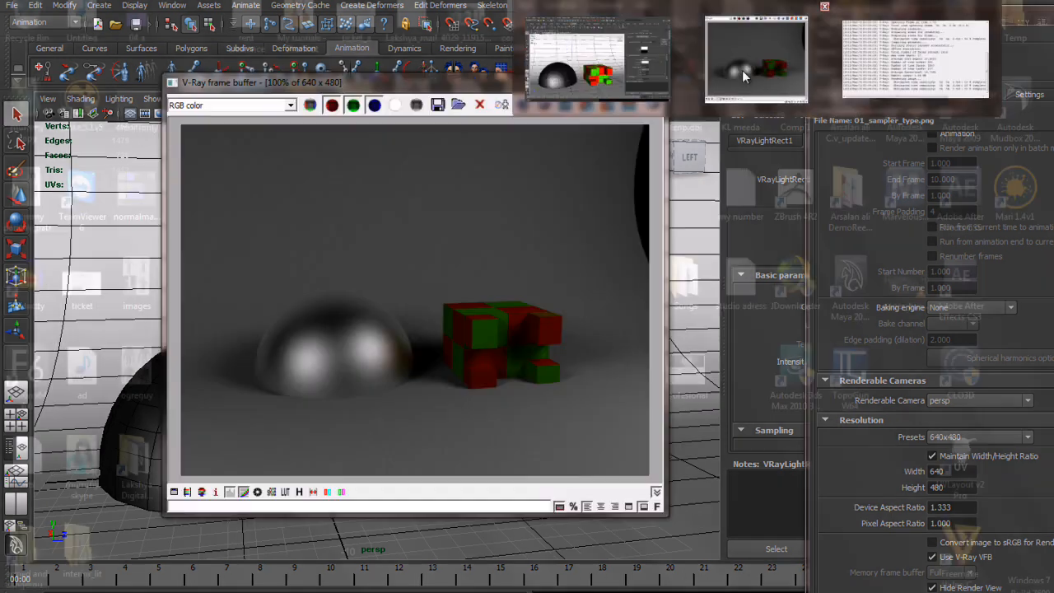
{"action": "left_click", "coordinate": [742, 70]}
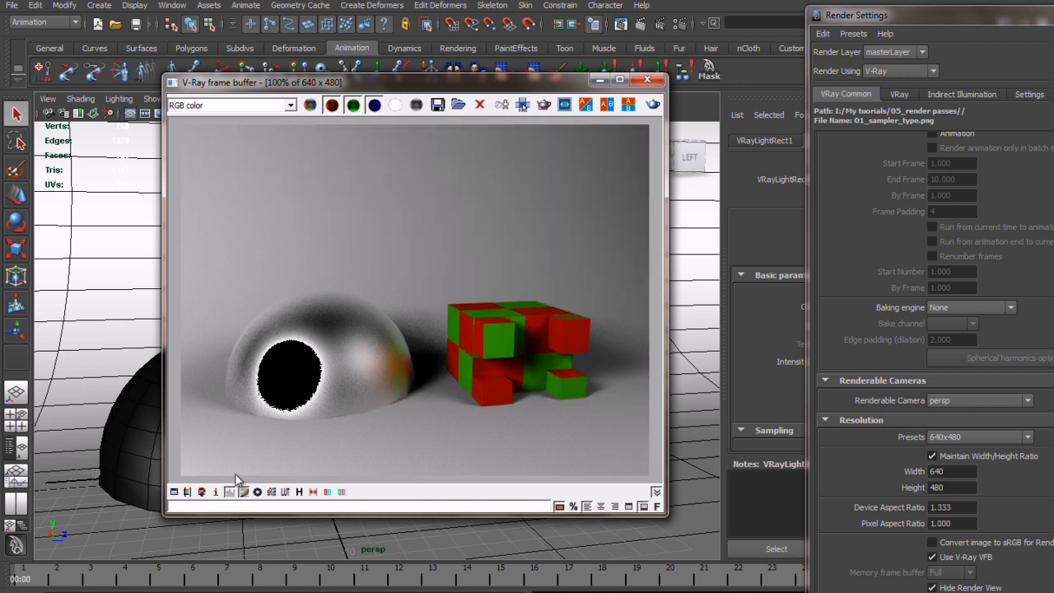
Step: Check the new render for clamped colors and turn on color clamping for the displayed image
{"action": "left_click", "coordinate": [202, 491]}
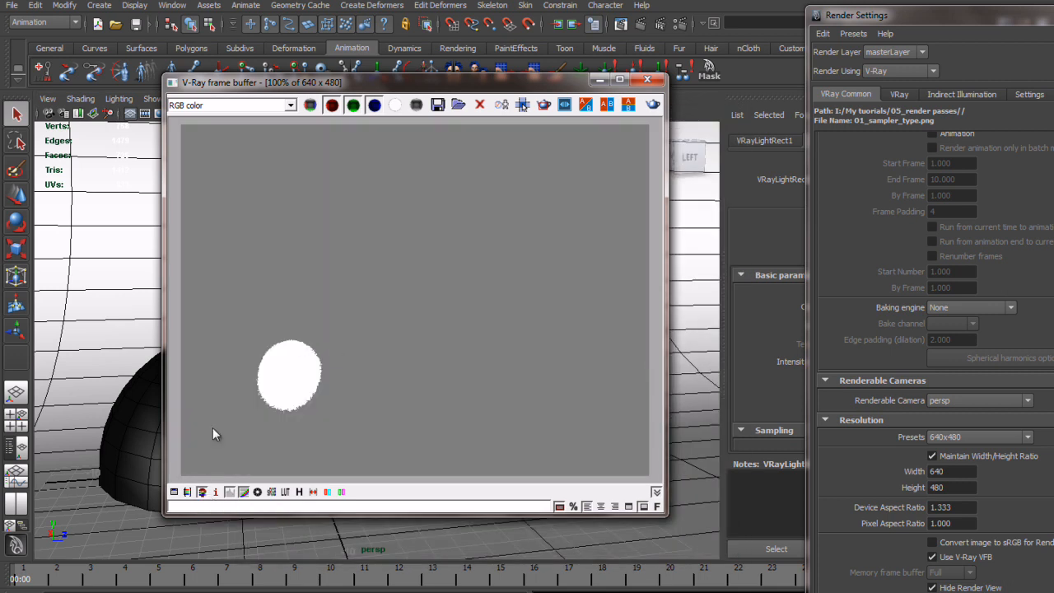
{"action": "left_click", "coordinate": [201, 491]}
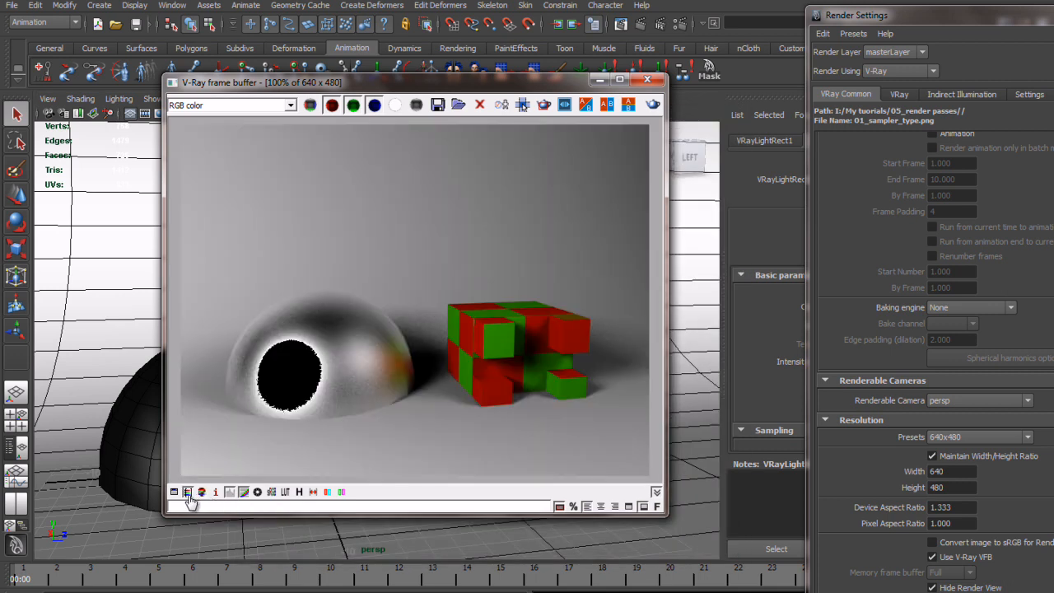
Step: Inspect the pixel color values of the hemisphere's bright highlight and the backdrop in the render
{"action": "right_click", "coordinate": [299, 376]}
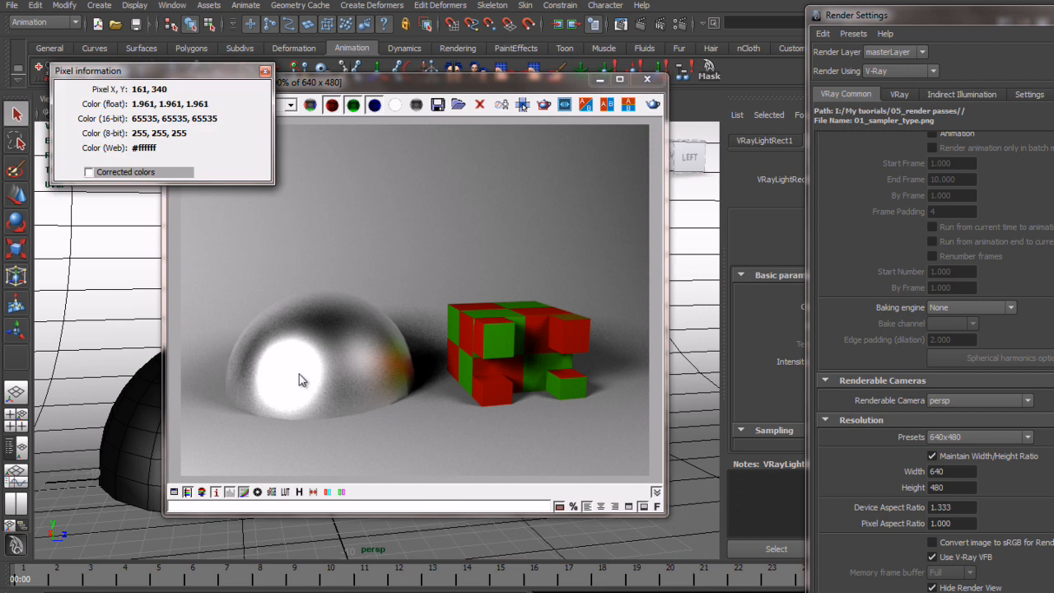
{"action": "right_click_drag", "start_coordinate": [547, 213], "coordinate": [544, 216]}
{"action": "right_click_drag", "start_coordinate": [357, 358], "coordinate": [267, 362]}
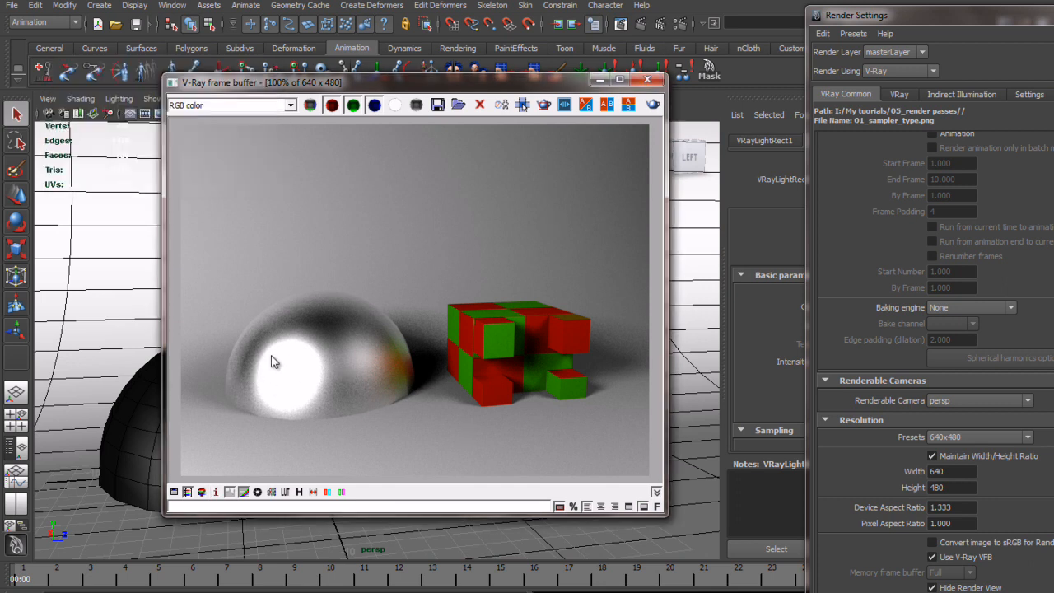
Step: Show the color corrections window and arrange it beside the frame buffer so both are fully visible
{"action": "left_click", "coordinate": [175, 496]}
{"action": "left_click_drag", "start_coordinate": [874, 74], "coordinate": [754, 74]}
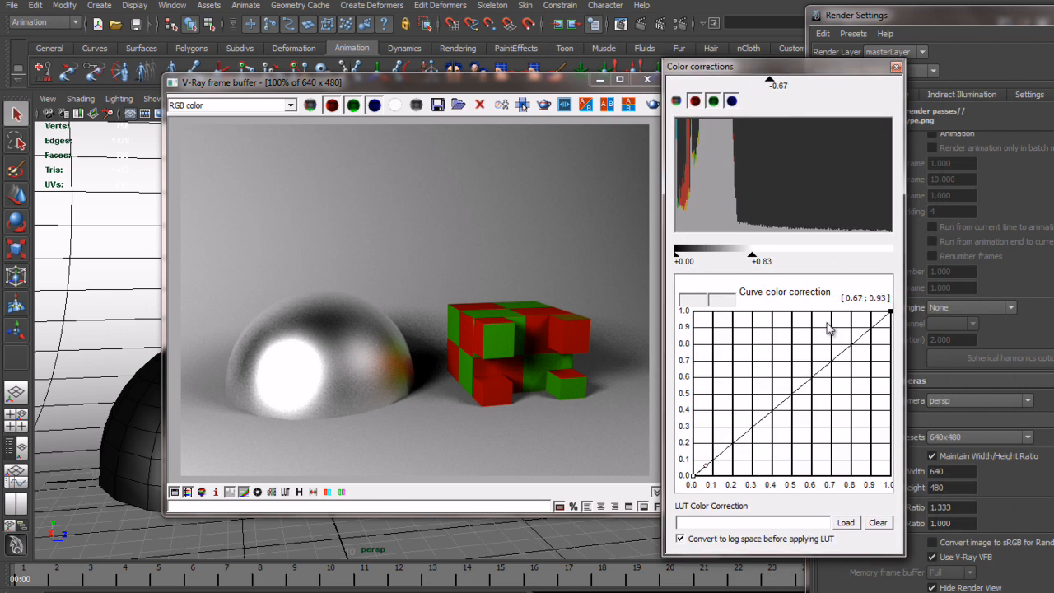
{"action": "left_click_drag", "start_coordinate": [500, 89], "coordinate": [521, 61]}
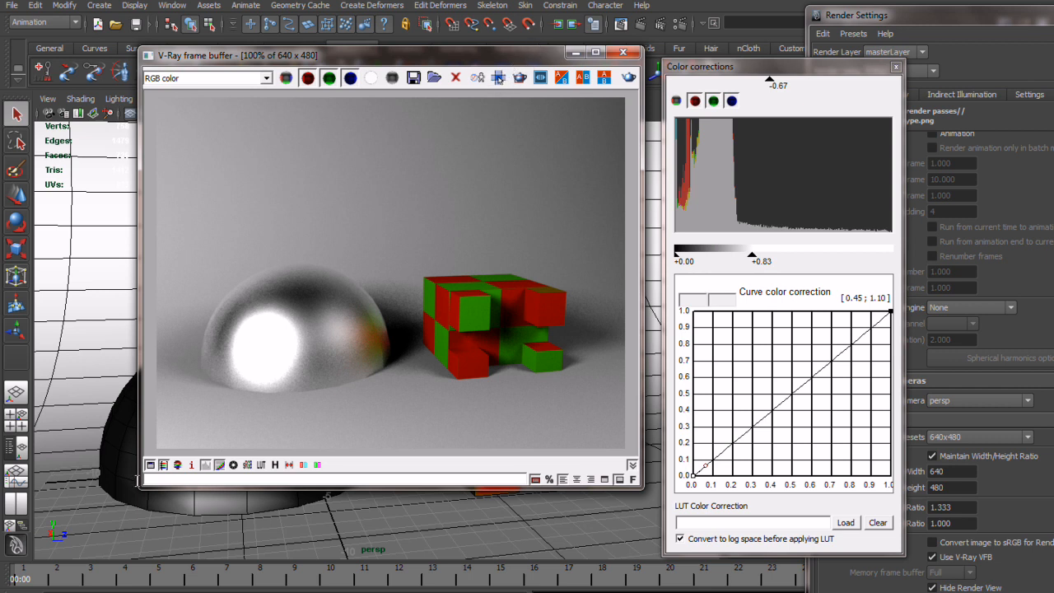
Step: Turn off the levels correction, set the exposure to about -0.17 and enable exposure correction
{"action": "left_click", "coordinate": [205, 466]}
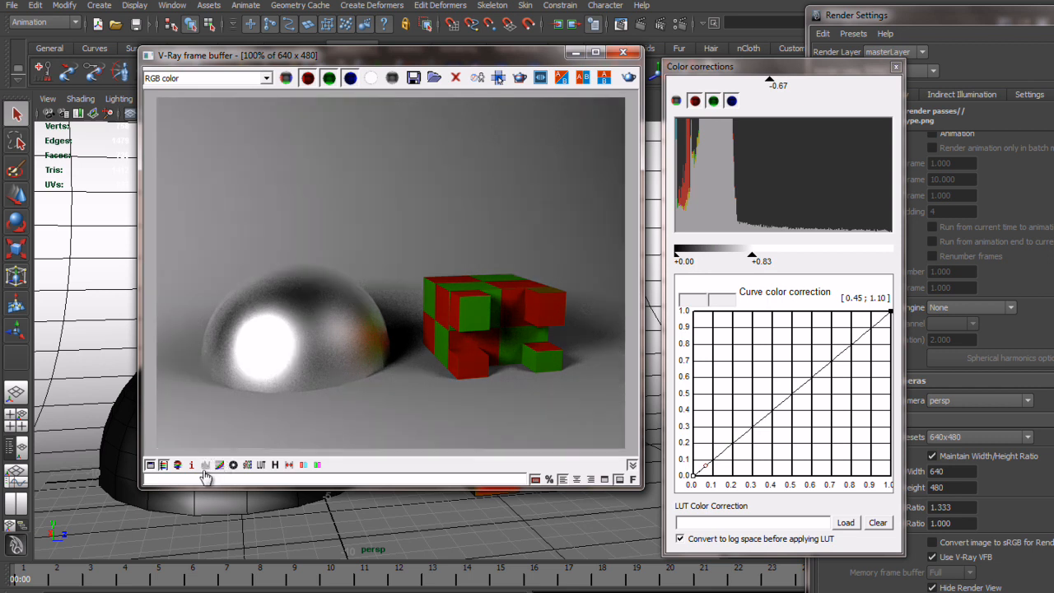
{"action": "mouse_move", "coordinate": [783, 93]}
{"action": "left_mouse_down"}
{"action": "mouse_move", "coordinate": [755, 87]}
{"action": "mouse_move", "coordinate": [779, 89]}
{"action": "mouse_move", "coordinate": [783, 104]}
{"action": "left_mouse_up"}
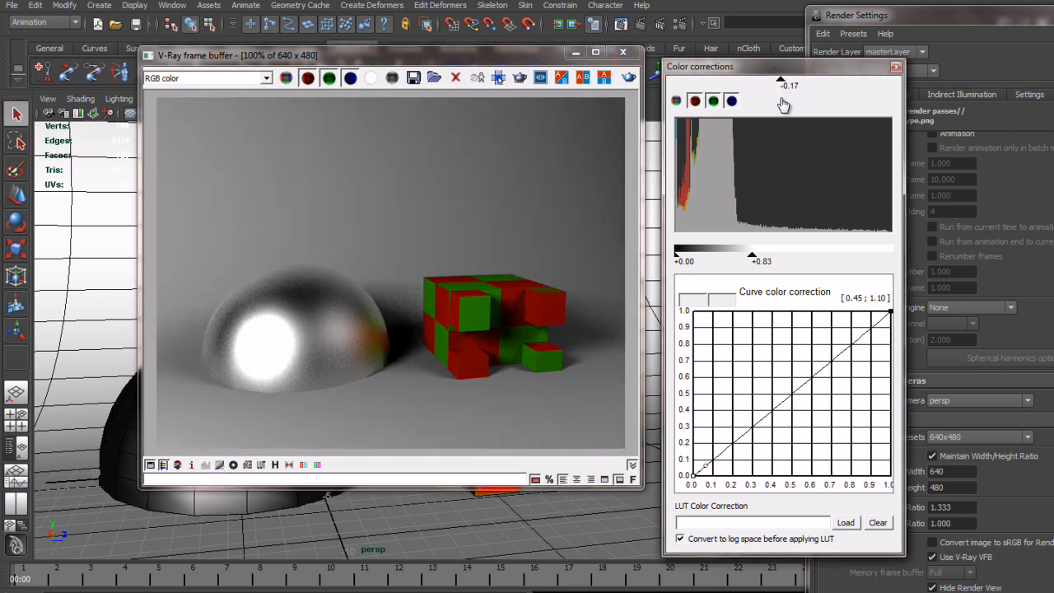
{"action": "left_click", "coordinate": [234, 466]}
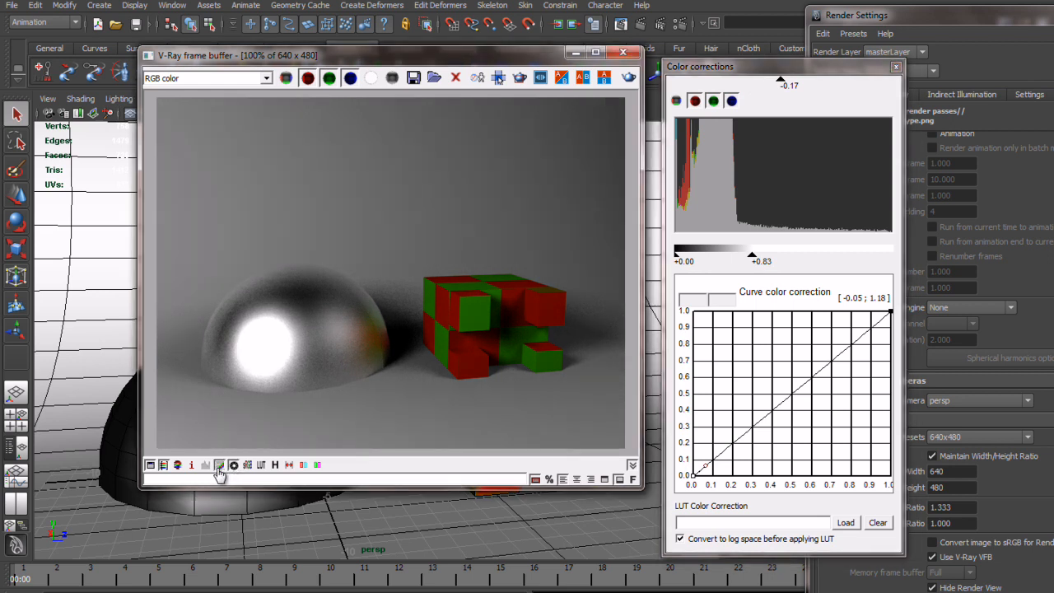
Step: Turn the levels correction back on, setting the exposure to about -0.33 and the white level to about +1.46
{"action": "left_click", "coordinate": [205, 466]}
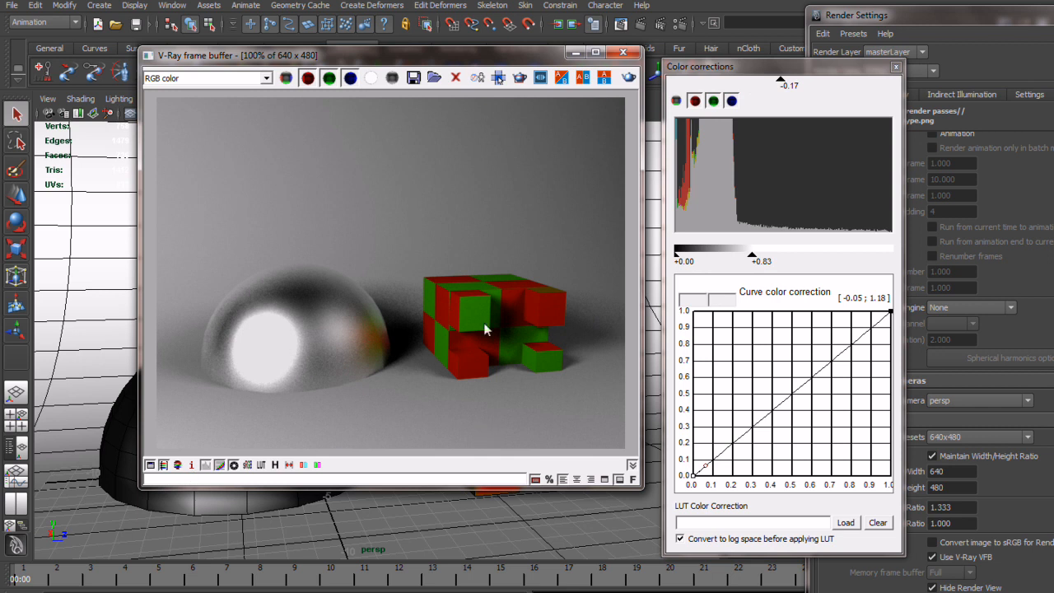
{"action": "left_click_drag", "start_coordinate": [783, 85], "coordinate": [779, 142]}
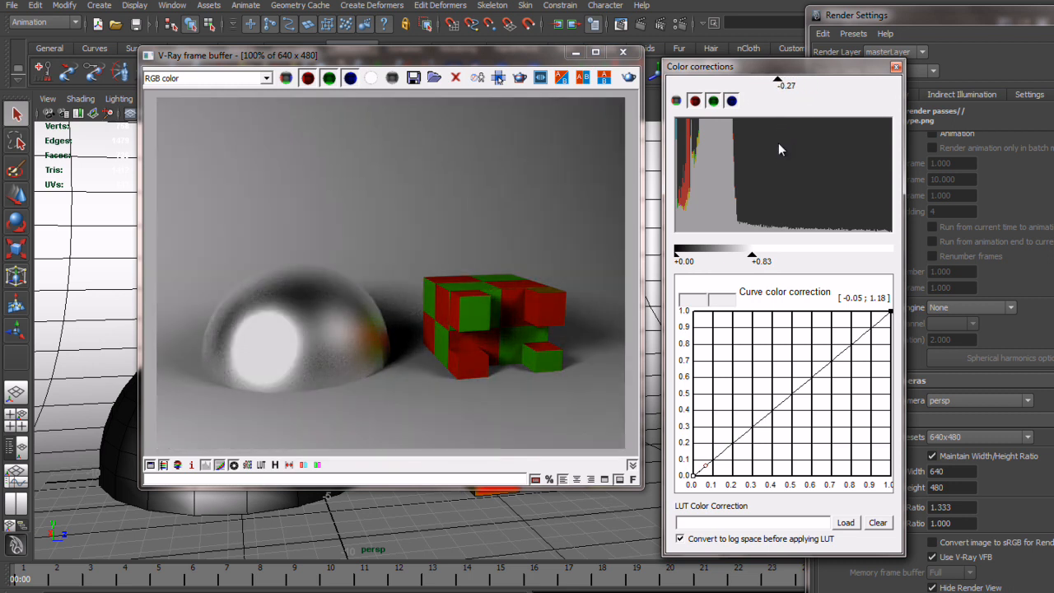
{"action": "left_click_drag", "start_coordinate": [754, 260], "coordinate": [811, 270]}
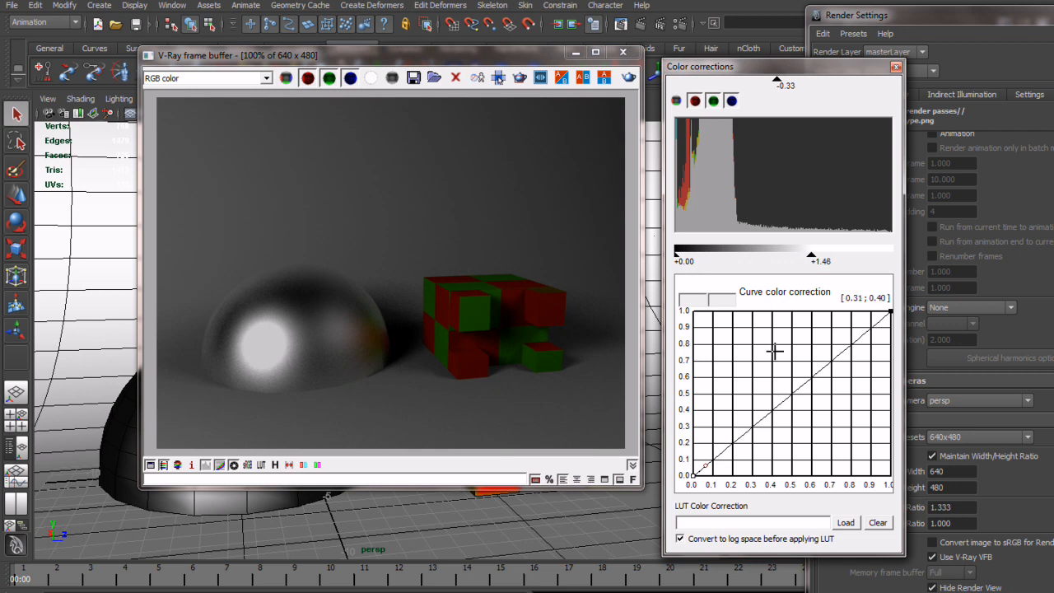
Step: Bend the color correction curve by extending its start point's tangent to about 0.65, 0.85 and set that point to Bezier
{"action": "left_click_drag", "start_coordinate": [695, 471], "coordinate": [820, 336]}
{"action": "right_click", "coordinate": [696, 477]}
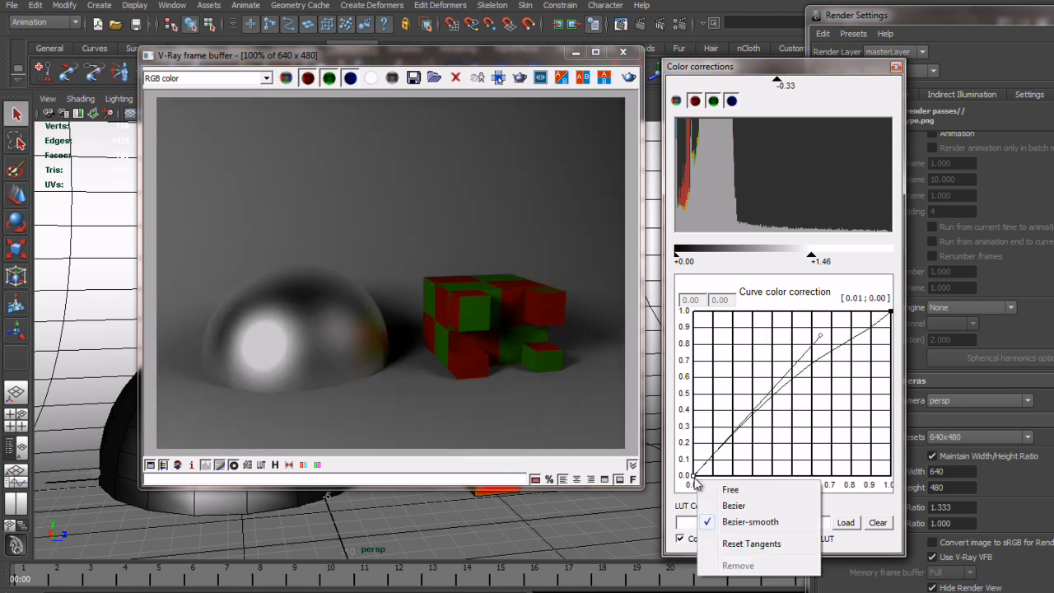
{"action": "left_click", "coordinate": [727, 504]}
{"action": "right_click", "coordinate": [694, 475]}
{"action": "right_click", "coordinate": [697, 477]}
{"action": "left_click", "coordinate": [724, 515]}
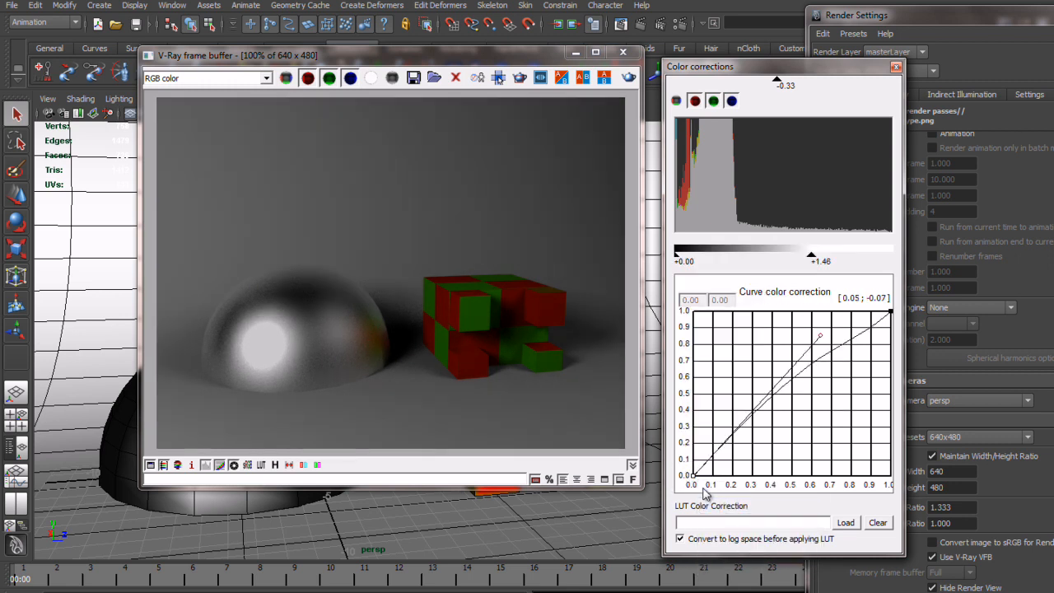
Step: Reset the tangents of the color correction curve's start point
{"action": "right_click", "coordinate": [694, 477]}
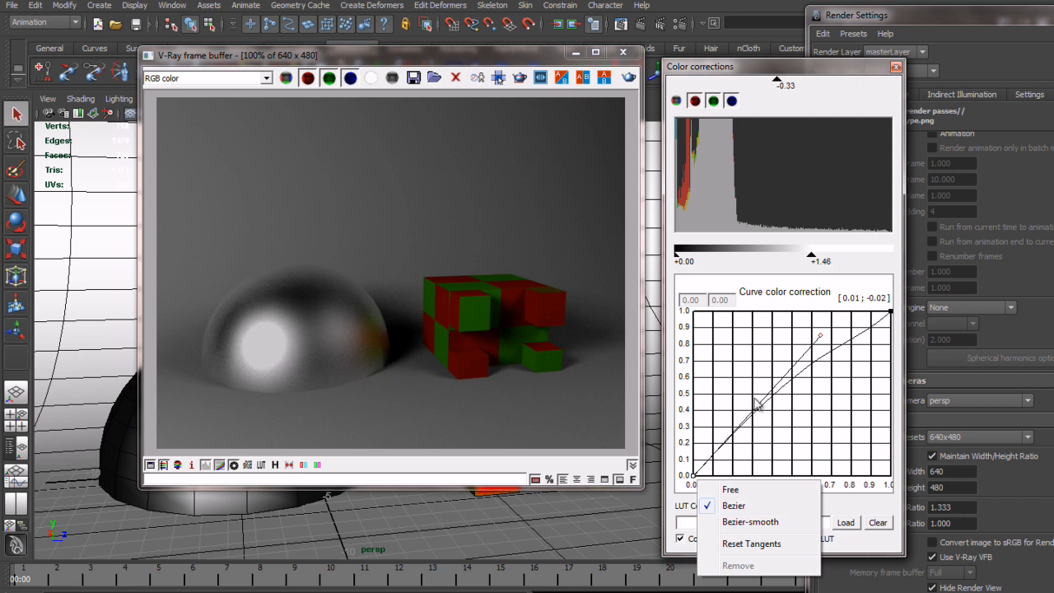
{"action": "left_click", "coordinate": [827, 365]}
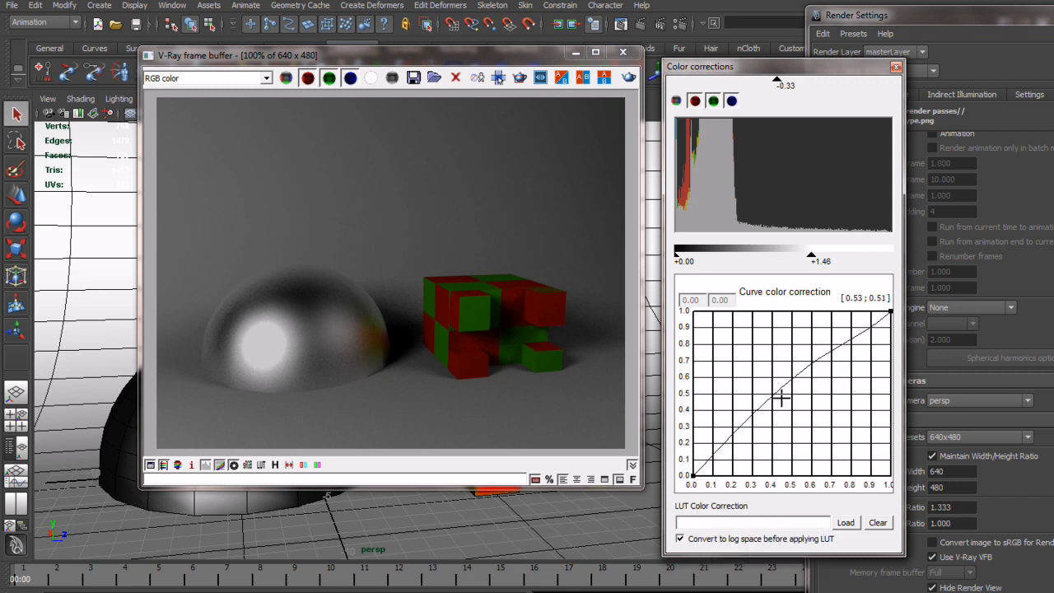
{"action": "right_click", "coordinate": [694, 476]}
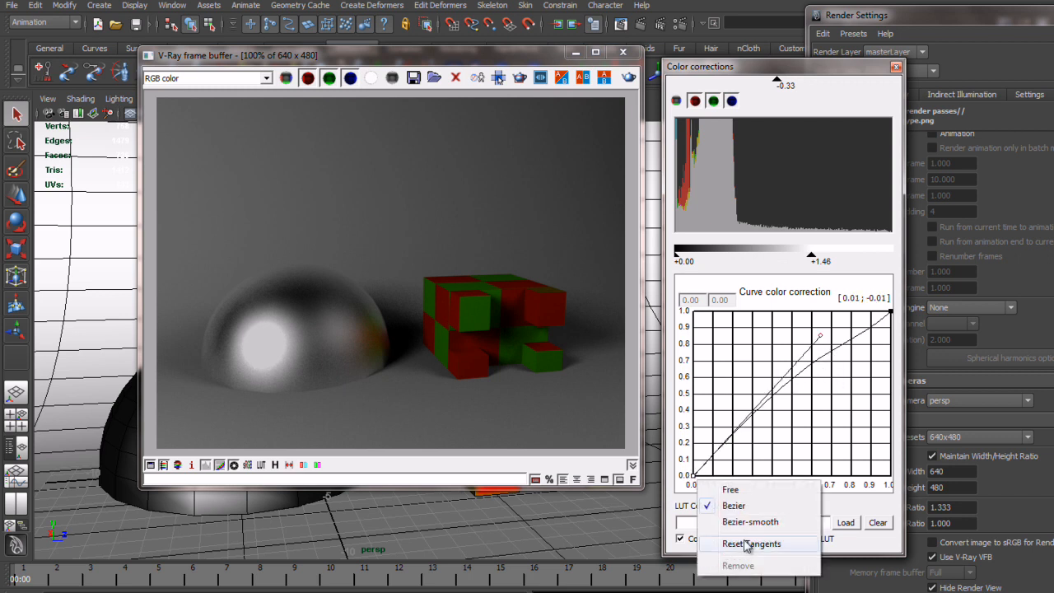
{"action": "left_click", "coordinate": [745, 541]}
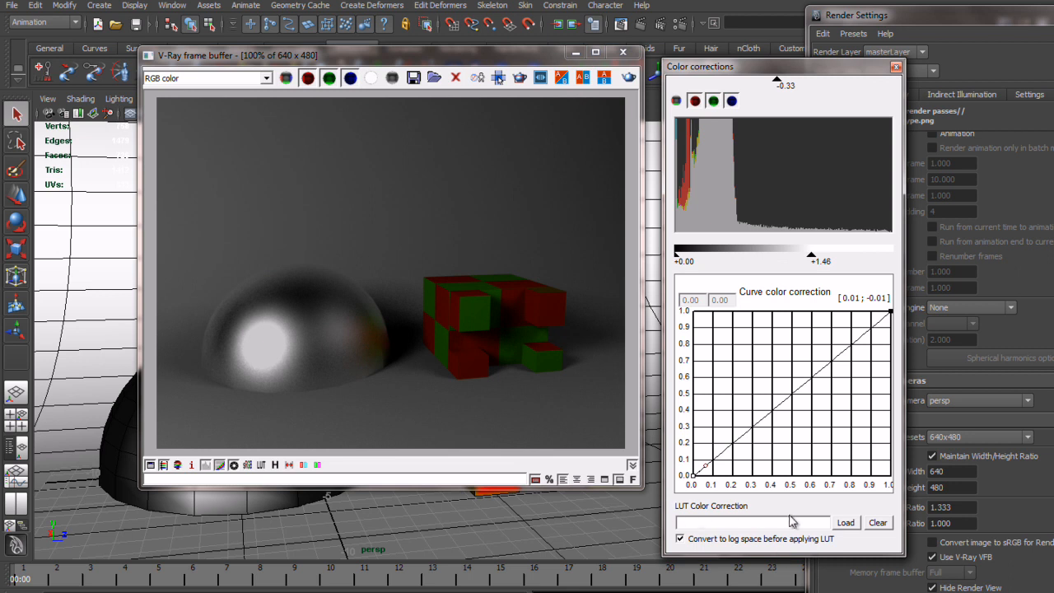